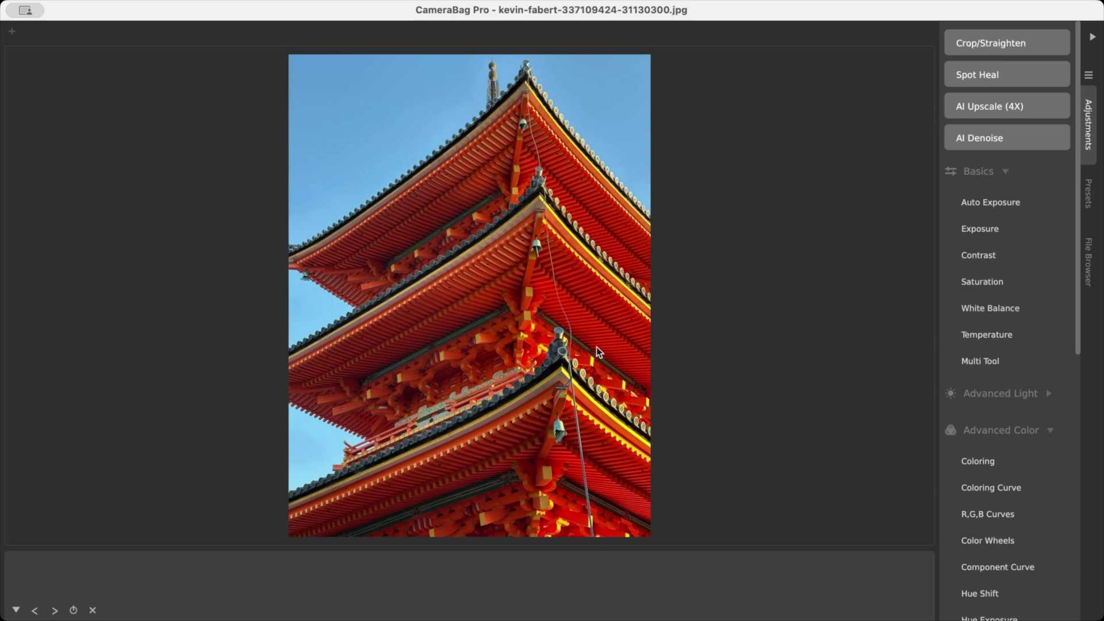
- Add a Color Mask from the Masks section to the pagoda photo's adjustment chain
scroll(998, 341, down, 2)
scroll(998, 340, down, 10)
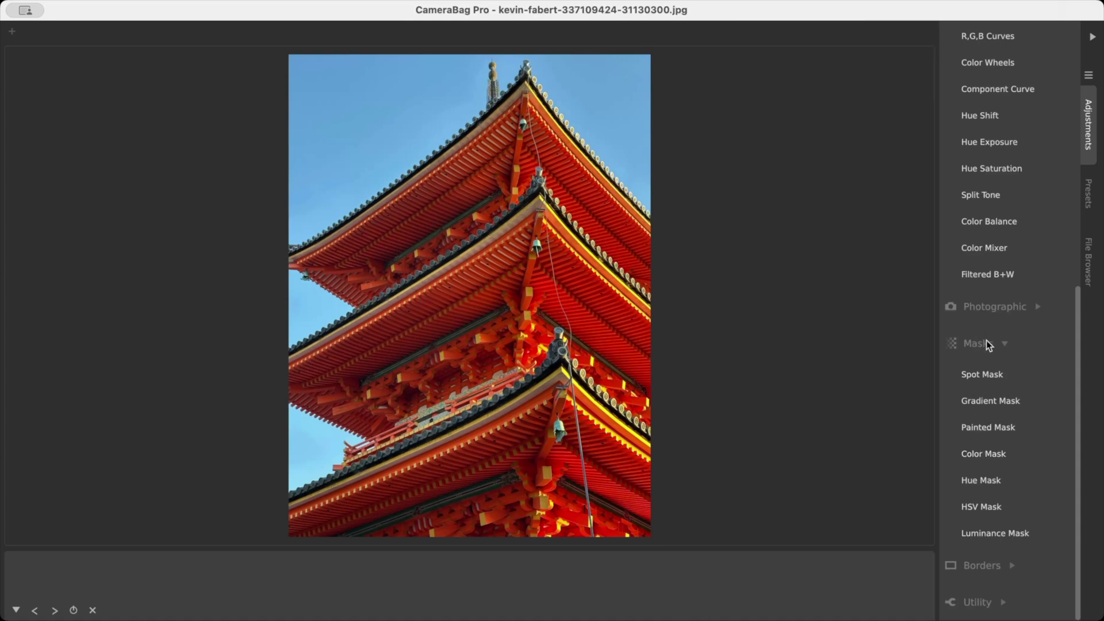
click(985, 451)
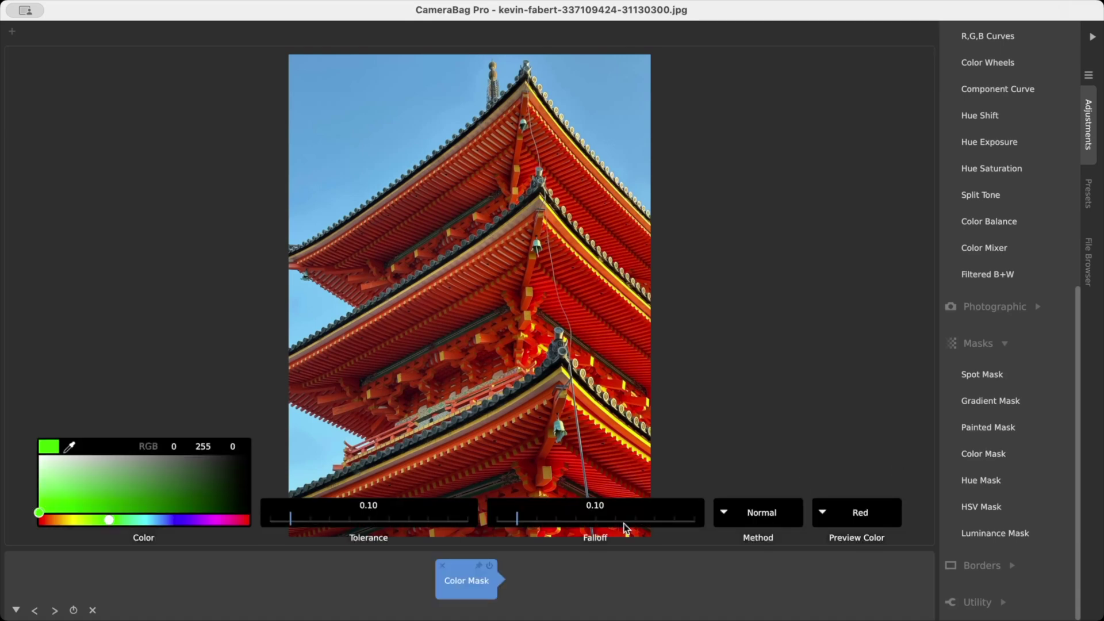
- Sample the red roof, then the blue sky, as the mask colour with the eyedropper
click(70, 444)
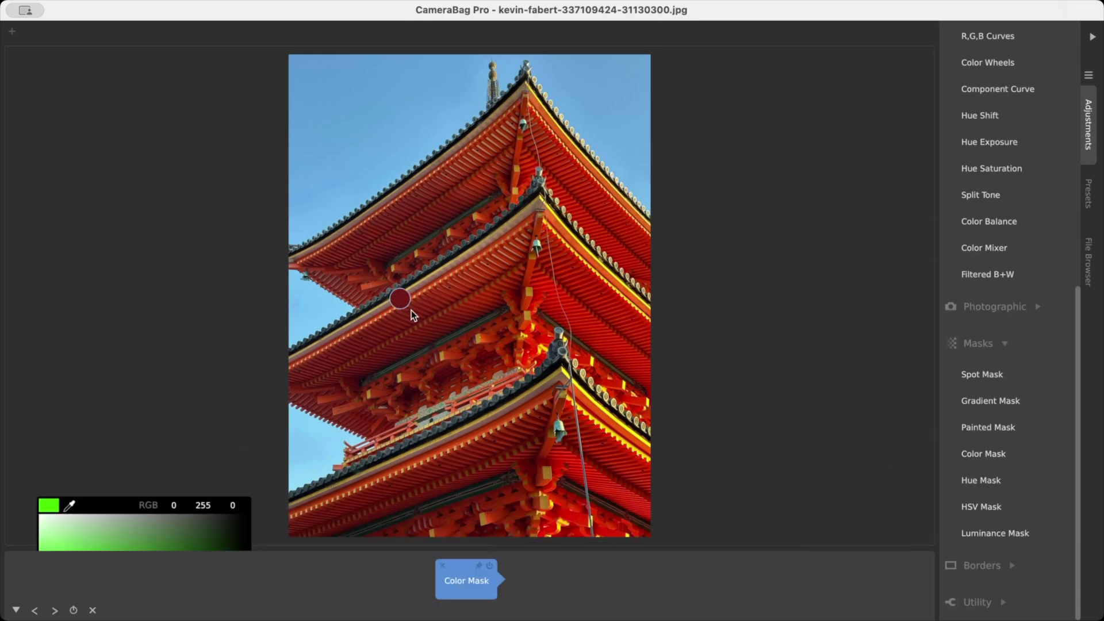
click(483, 274)
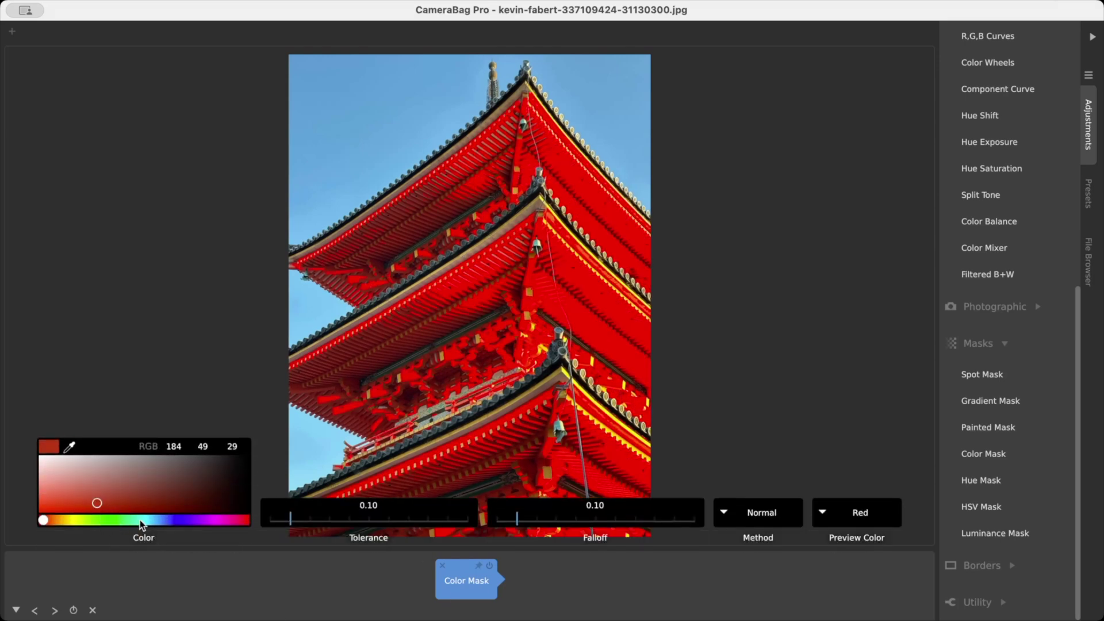
click(69, 447)
click(380, 98)
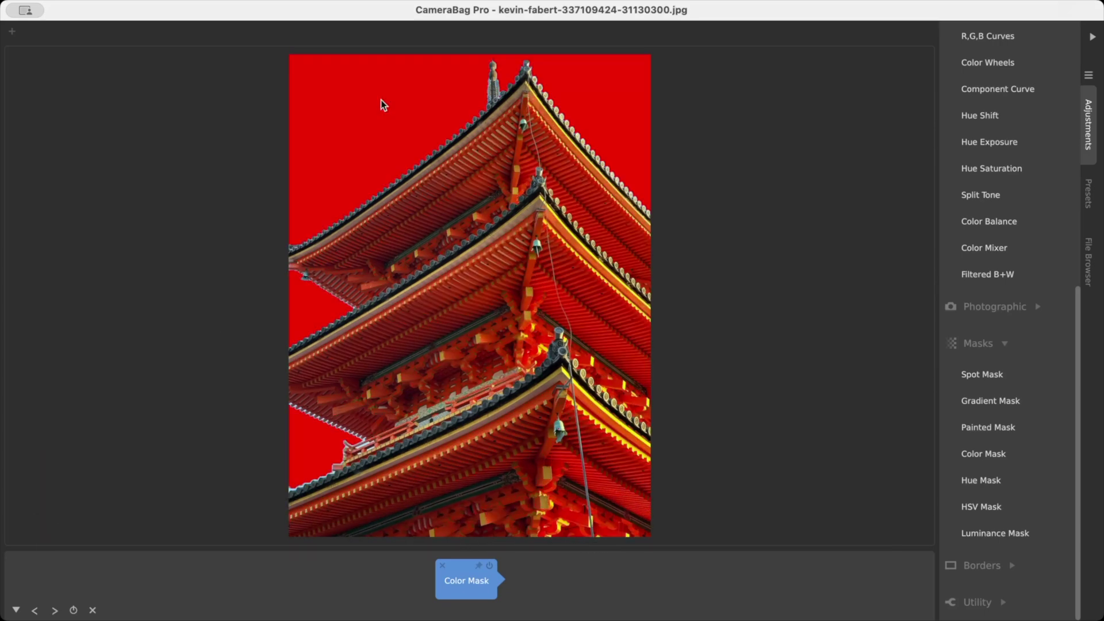
- Set the mask Preview Color to Green and re-sample the roof red (RGB 182, 45, 28)
click(475, 592)
mouse_move(477, 581)
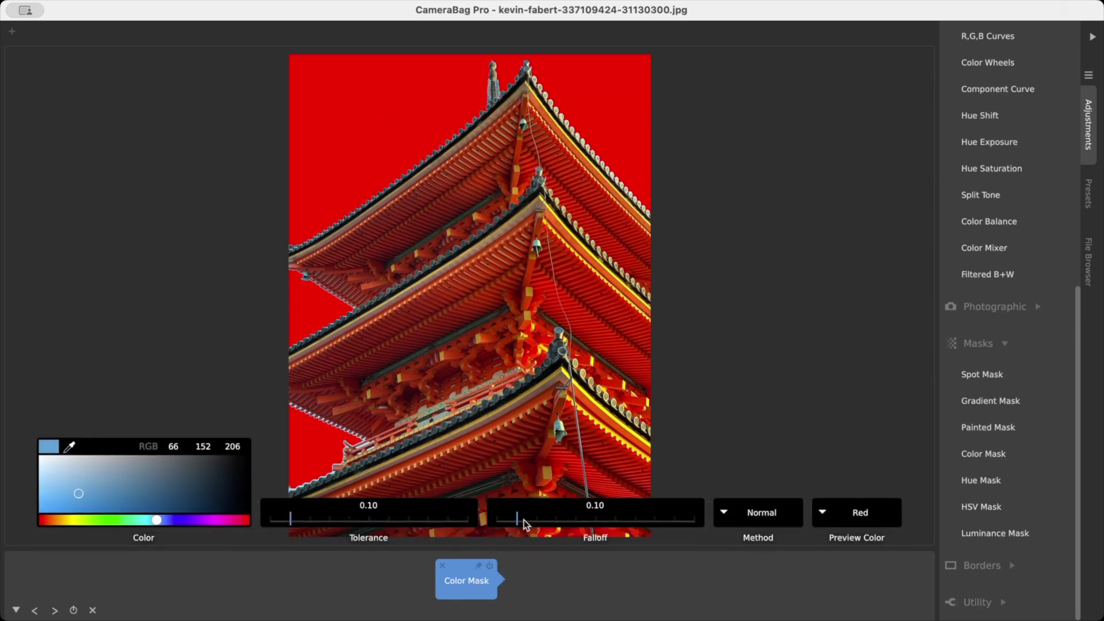
click(852, 511)
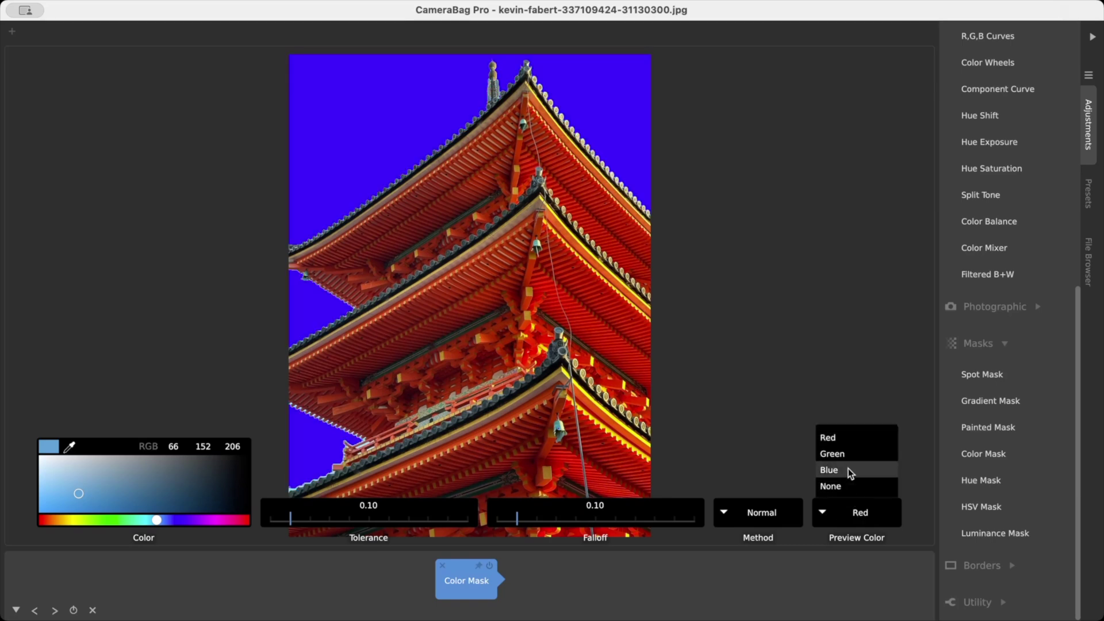
click(848, 453)
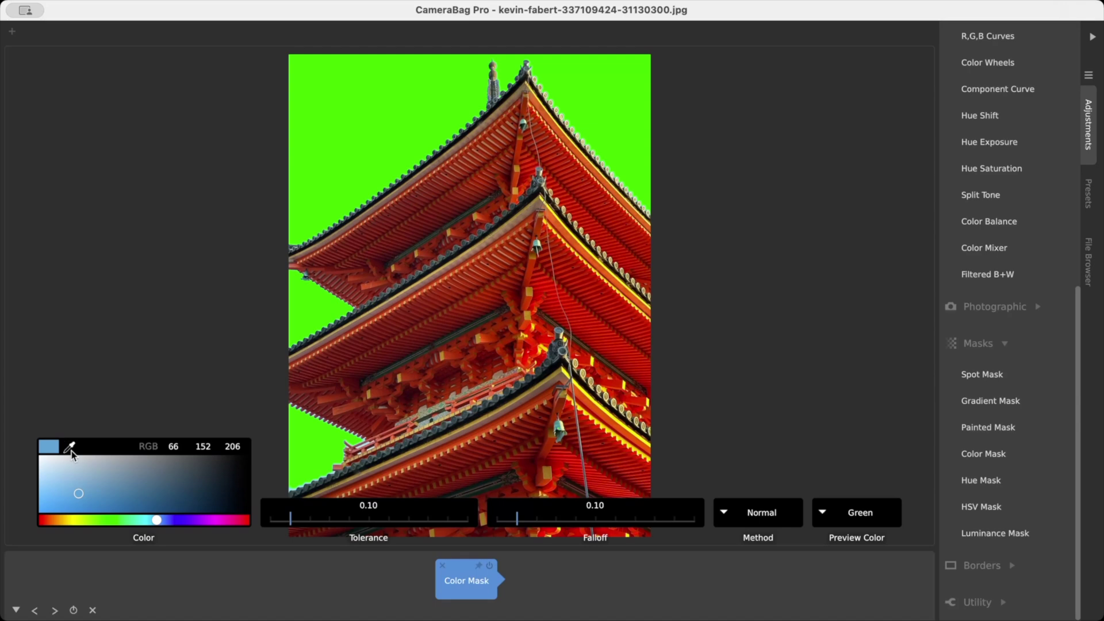
click(71, 446)
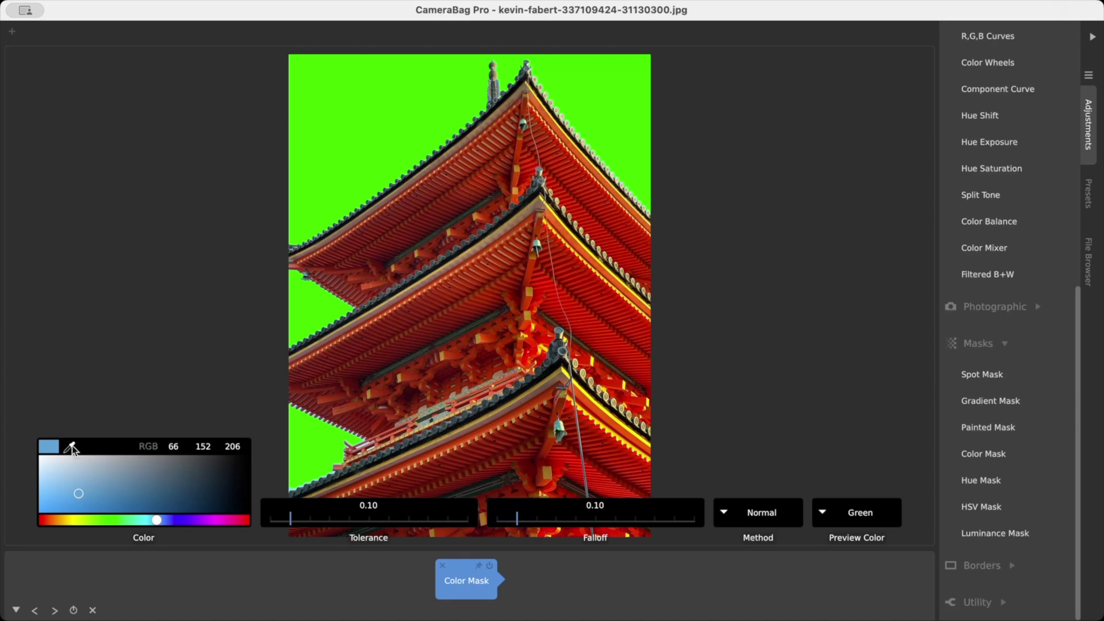
click(486, 295)
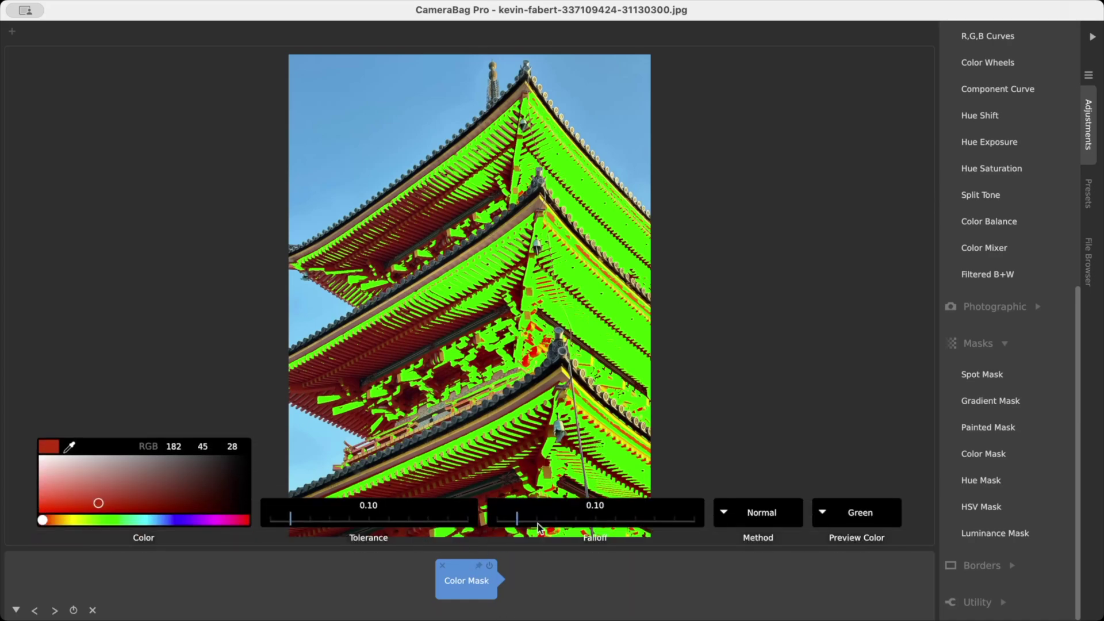
- Set the mask to Tolerance 0.17 and Falloff 0.47, checking the roof zoomed in, then deselect it
drag(517, 519, 473, 520)
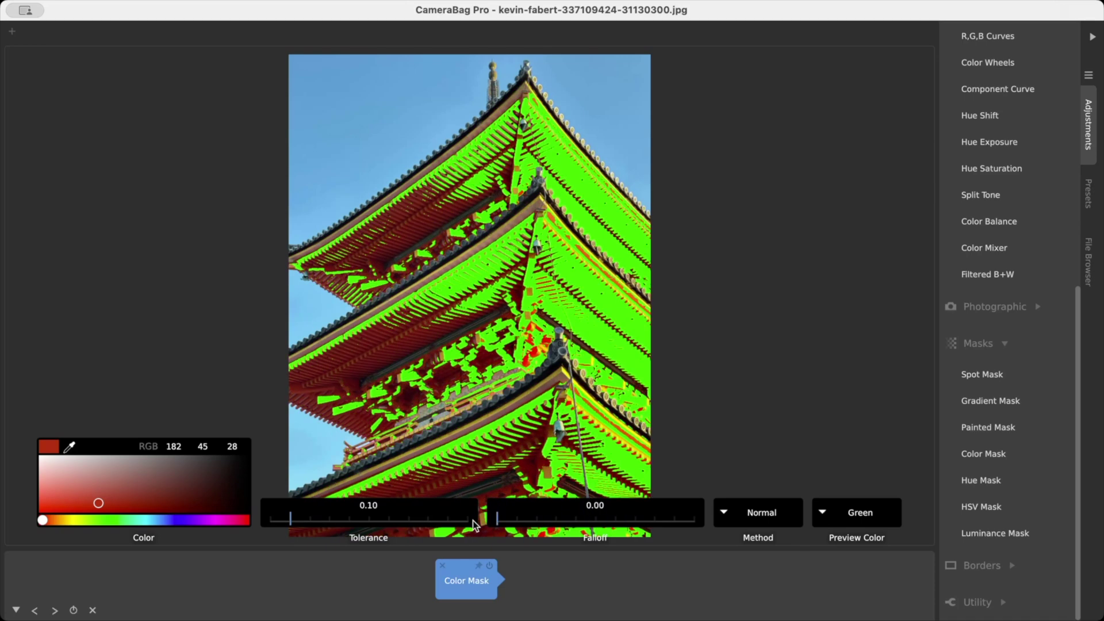
mouse_move(296, 515)
mouse_down()
mouse_move(312, 520)
mouse_move(302, 520)
mouse_up()
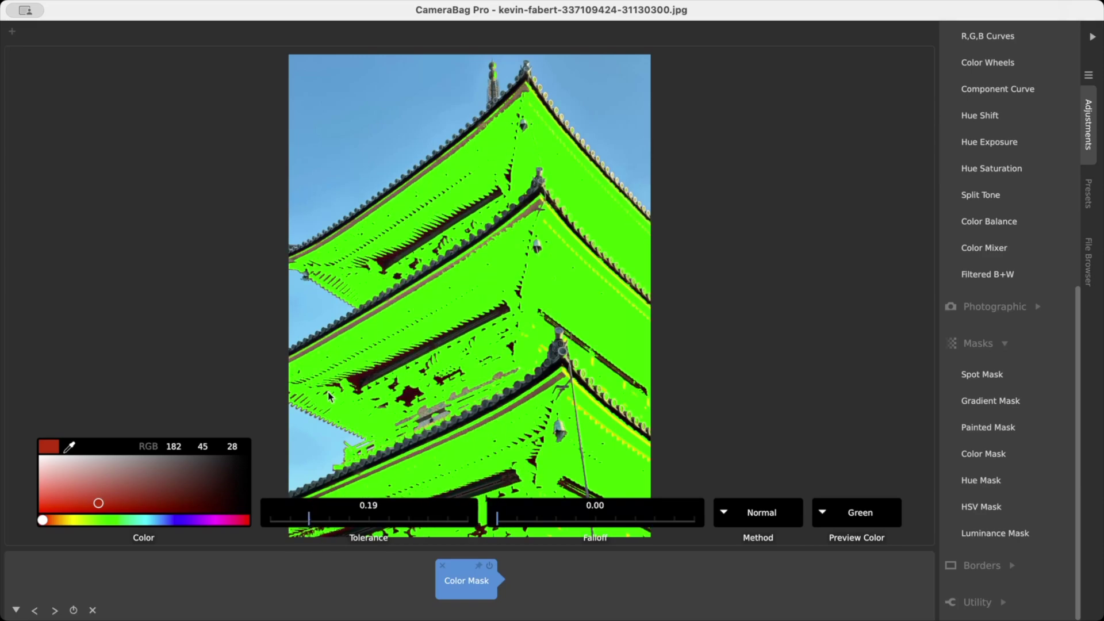
click(354, 374)
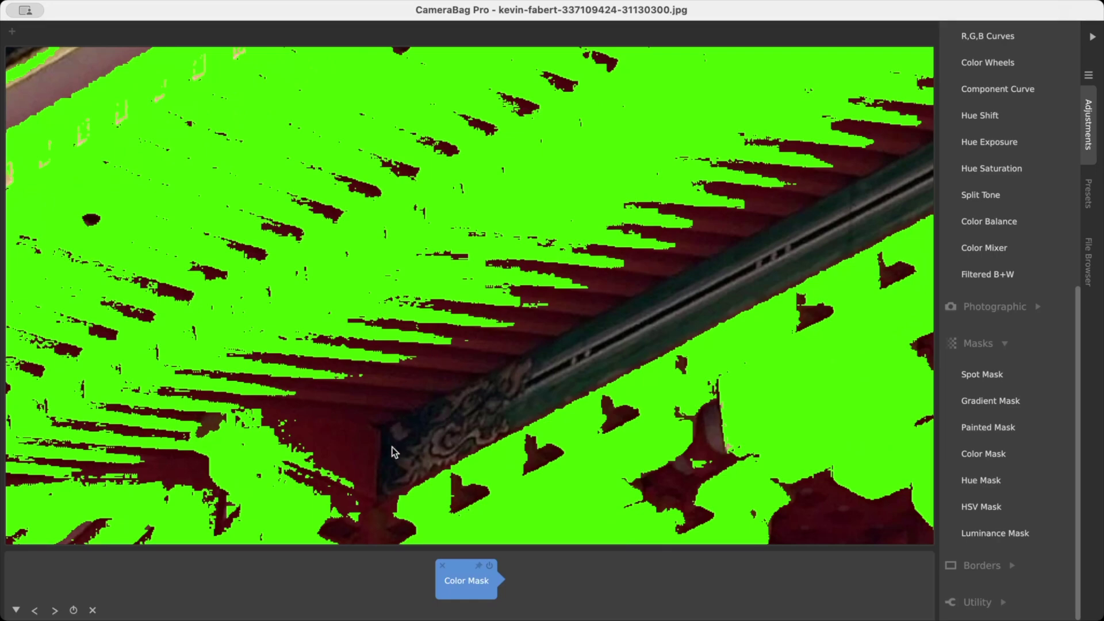
mouse_move(310, 521)
mouse_down()
mouse_move(291, 515)
mouse_move(306, 515)
mouse_up()
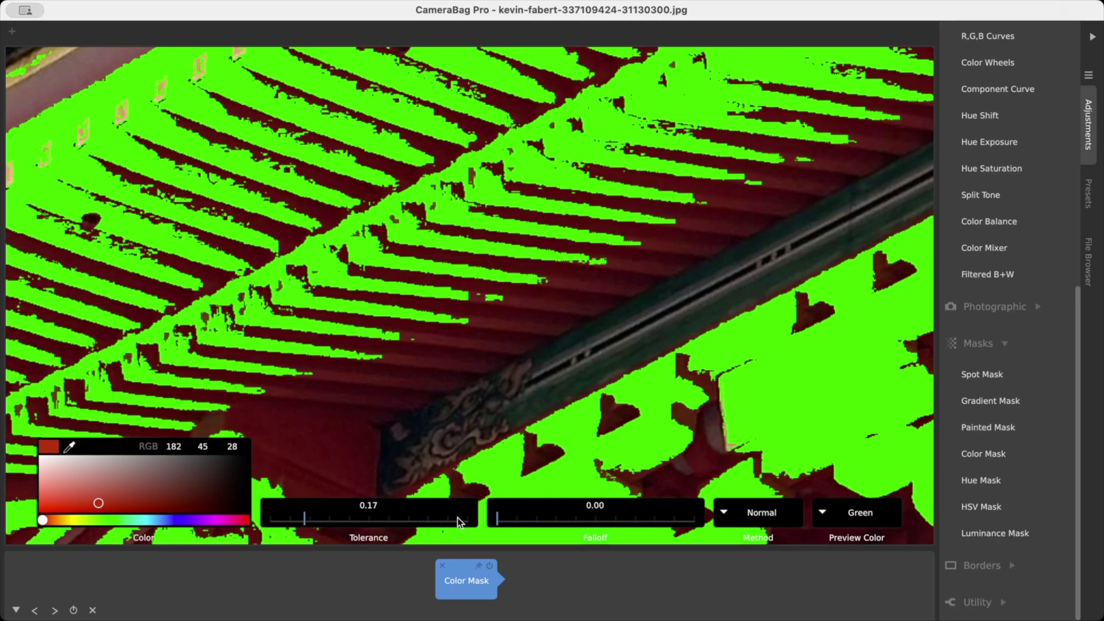
drag(498, 522, 569, 522)
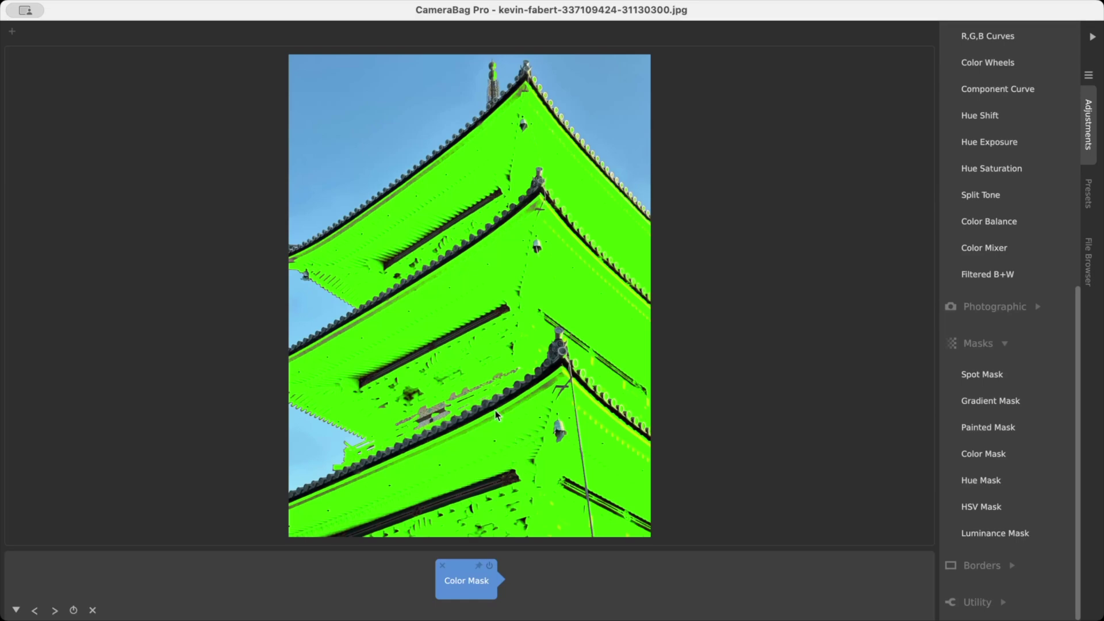
click(532, 586)
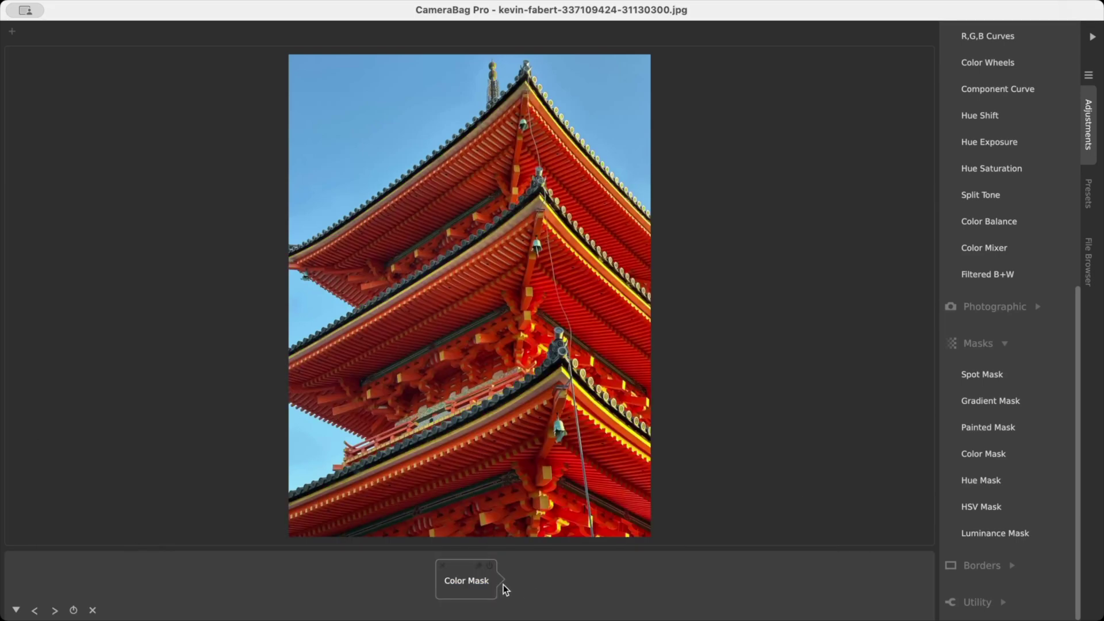
- Try an Exposure adjustment at darker and brighter amounts, then remove it
scroll(966, 287, up, 10)
scroll(970, 264, up, 3)
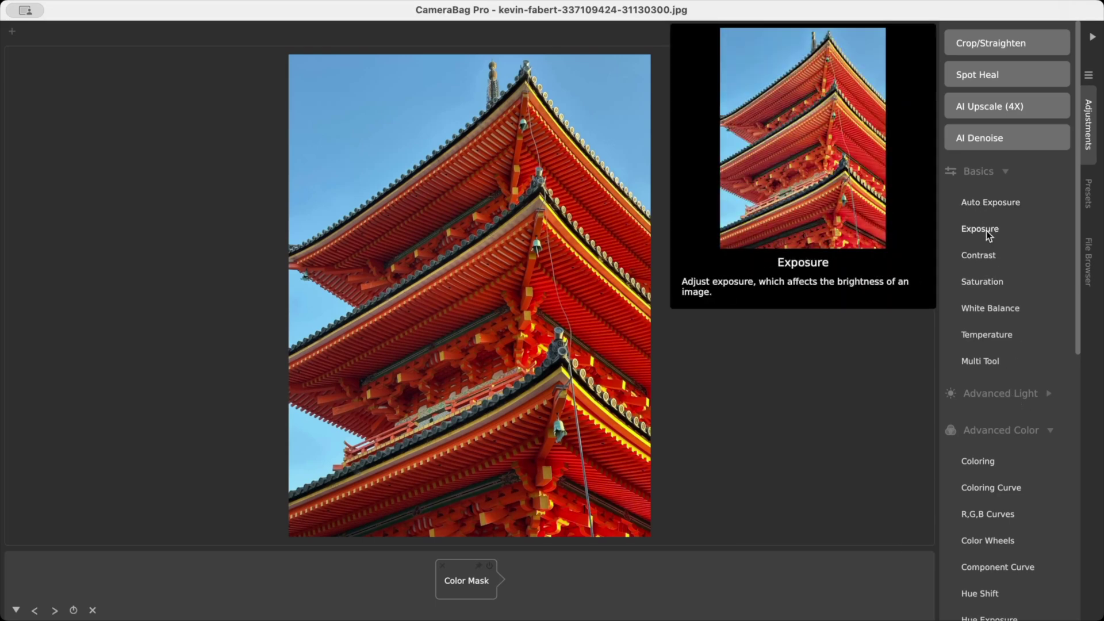
click(984, 229)
drag(472, 522, 434, 521)
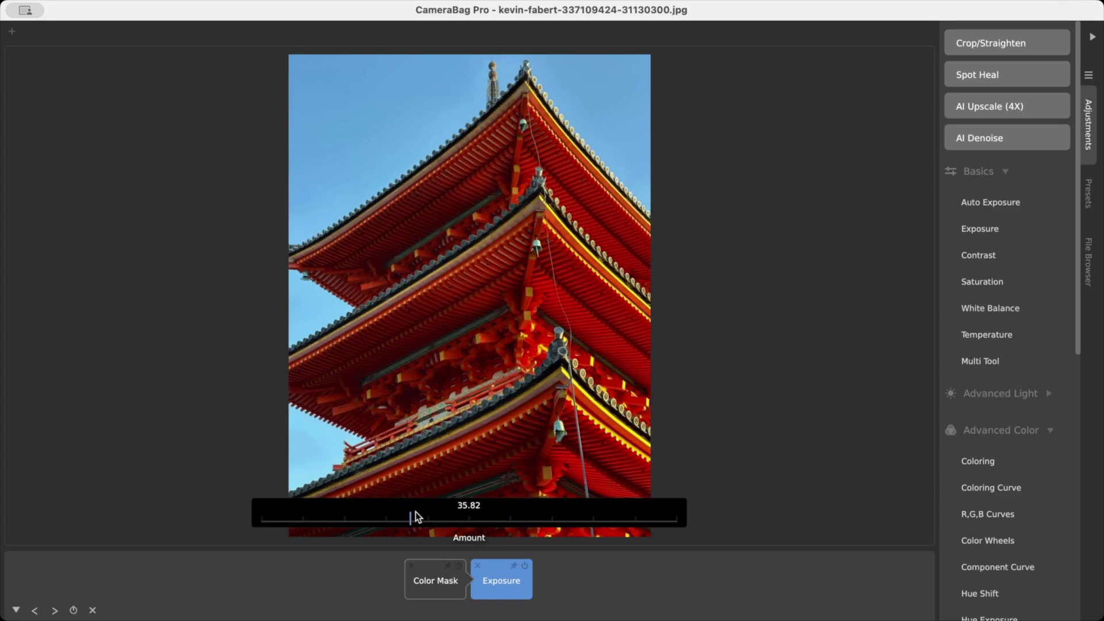
drag(414, 517, 391, 526)
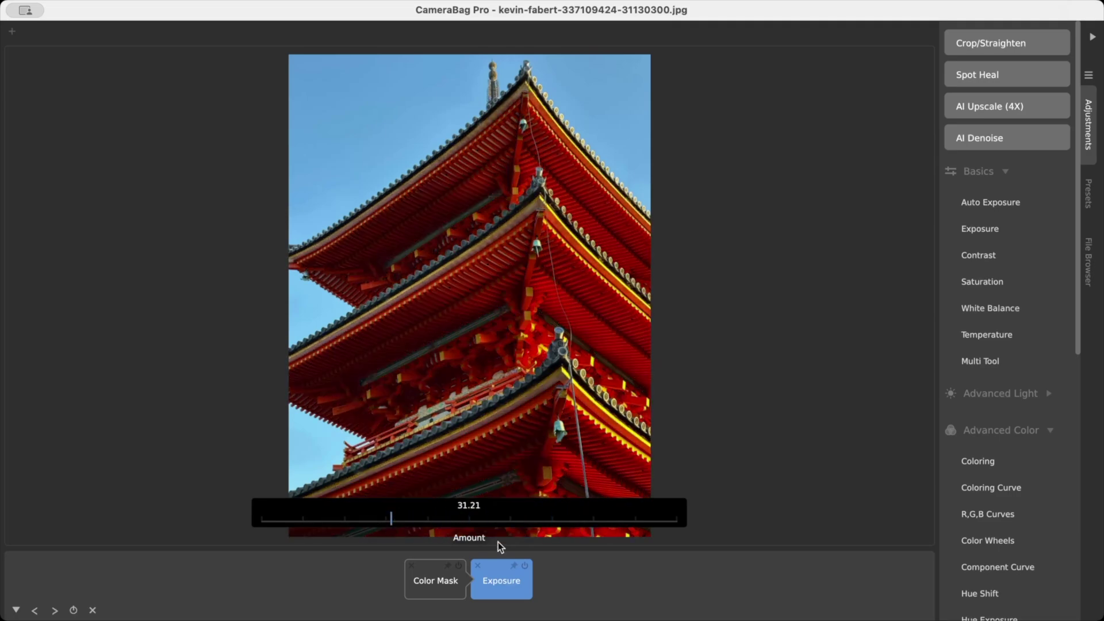
click(477, 566)
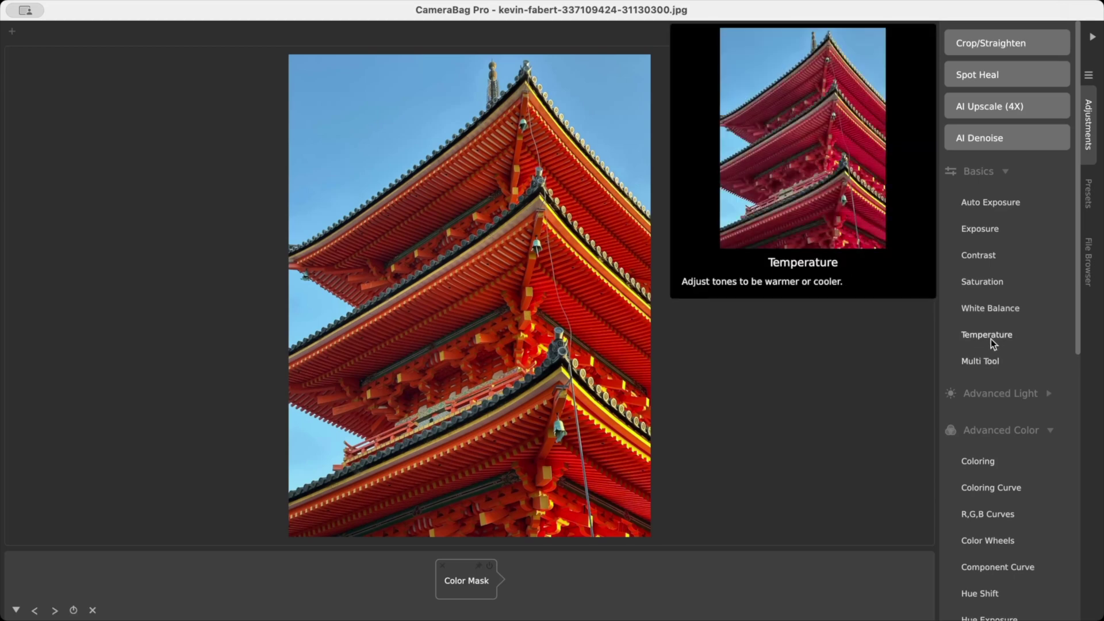
- Try a Coloring tint on the pagoda, then remove it
scroll(992, 316, down, 3)
click(986, 368)
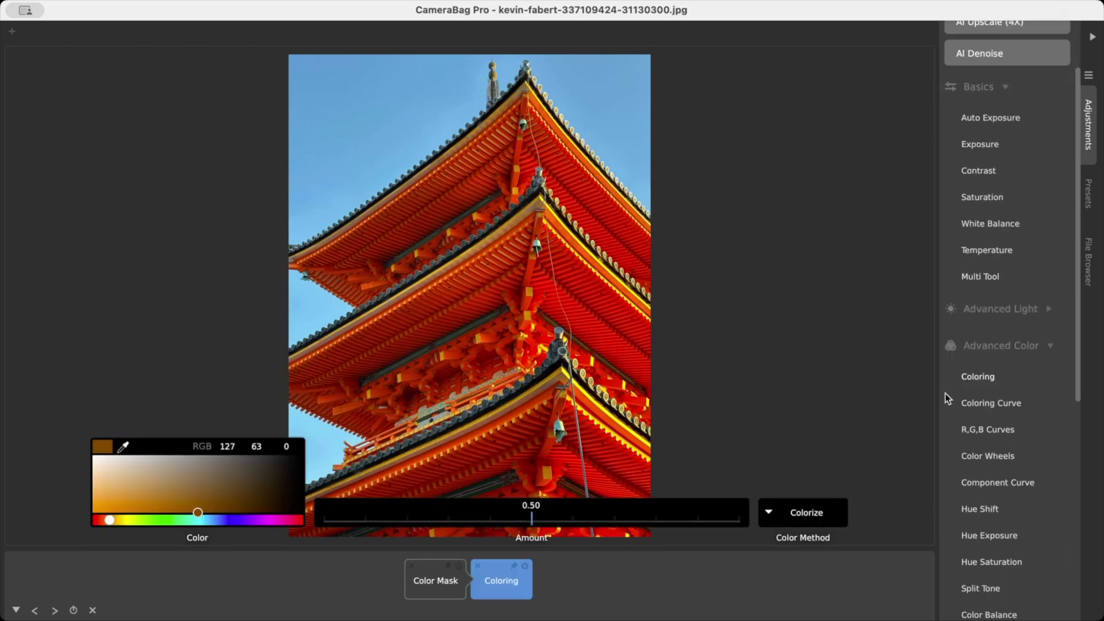
drag(198, 512, 232, 523)
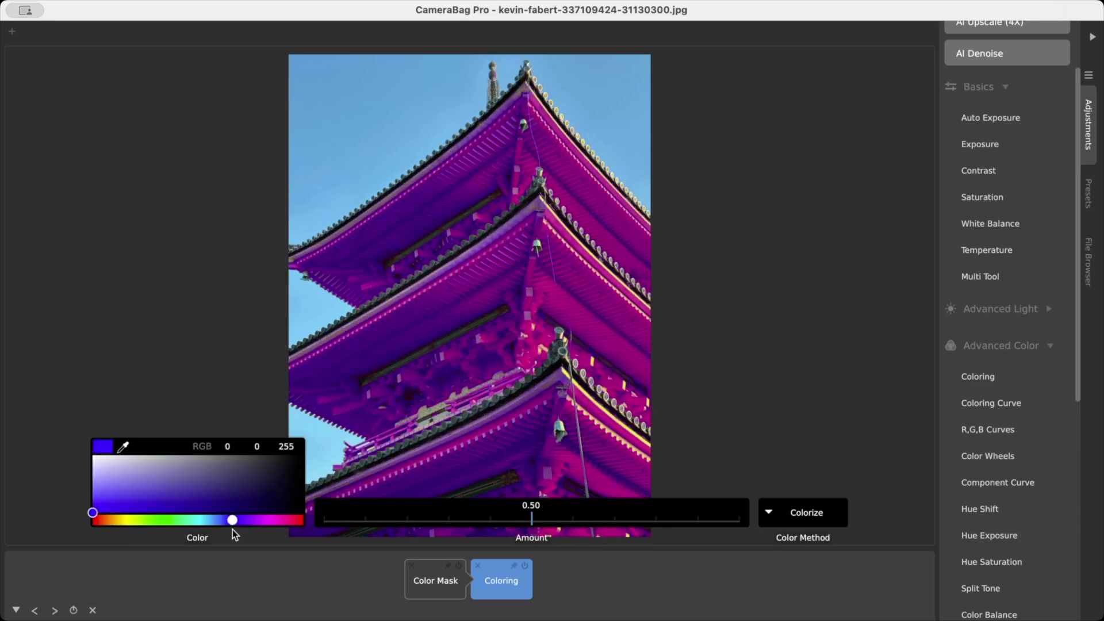
click(478, 566)
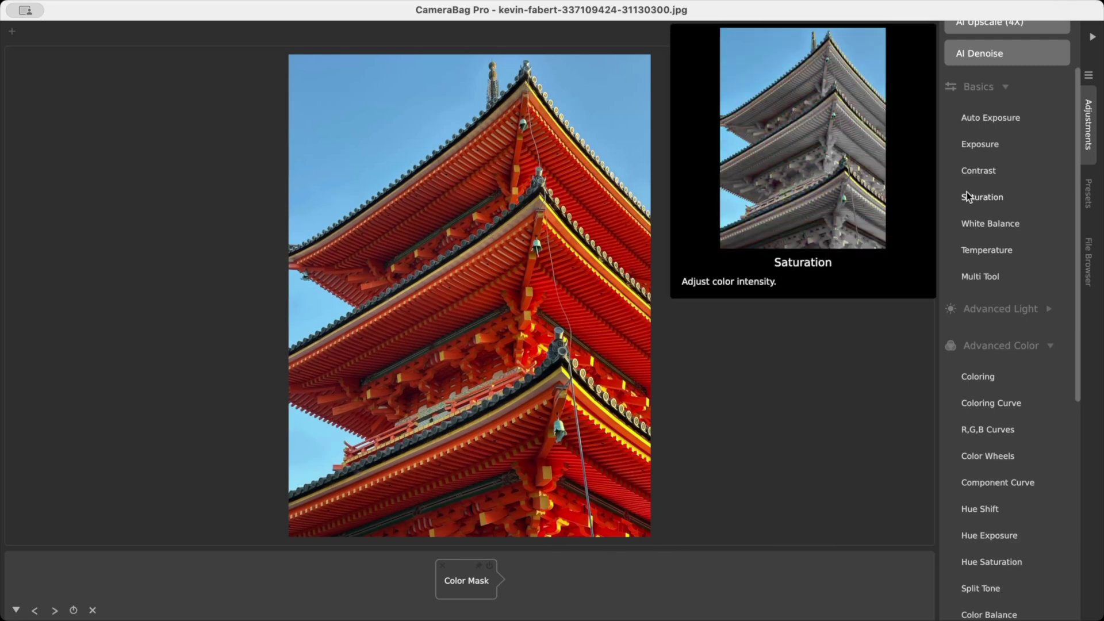
- Re-add Exposure after the mask, lower its Amount to 34.40, and deselect it
click(983, 143)
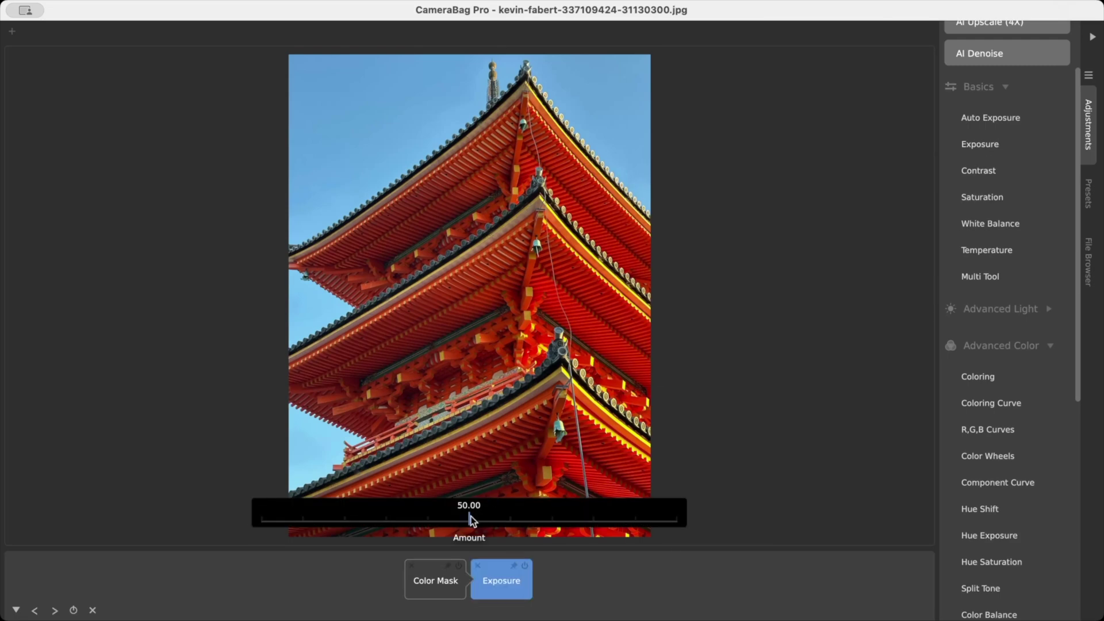
drag(470, 519, 385, 515)
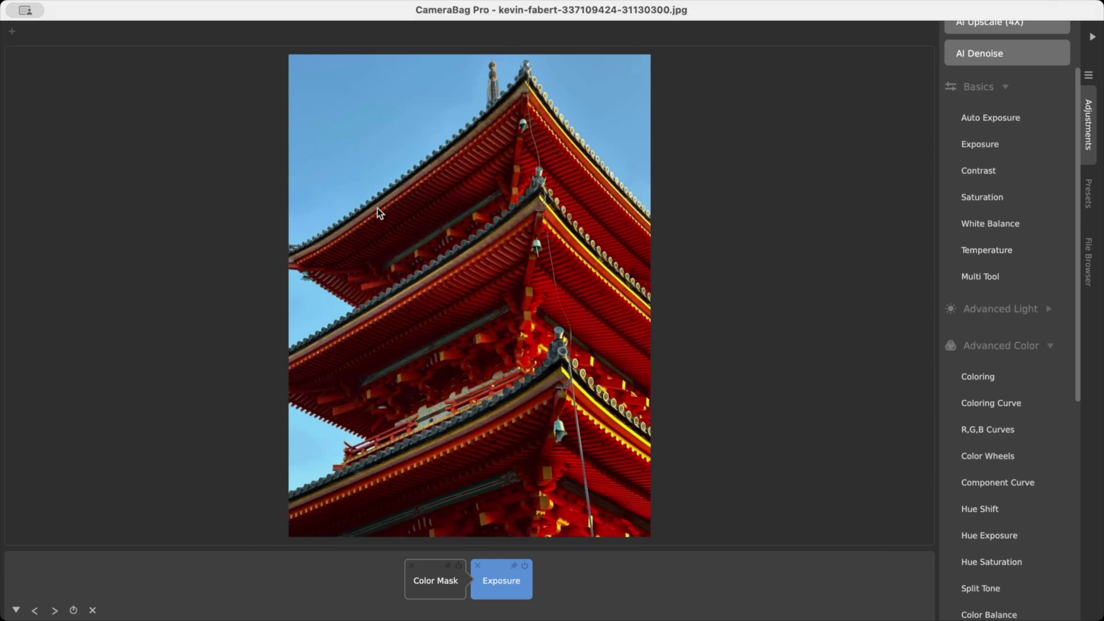
click(620, 590)
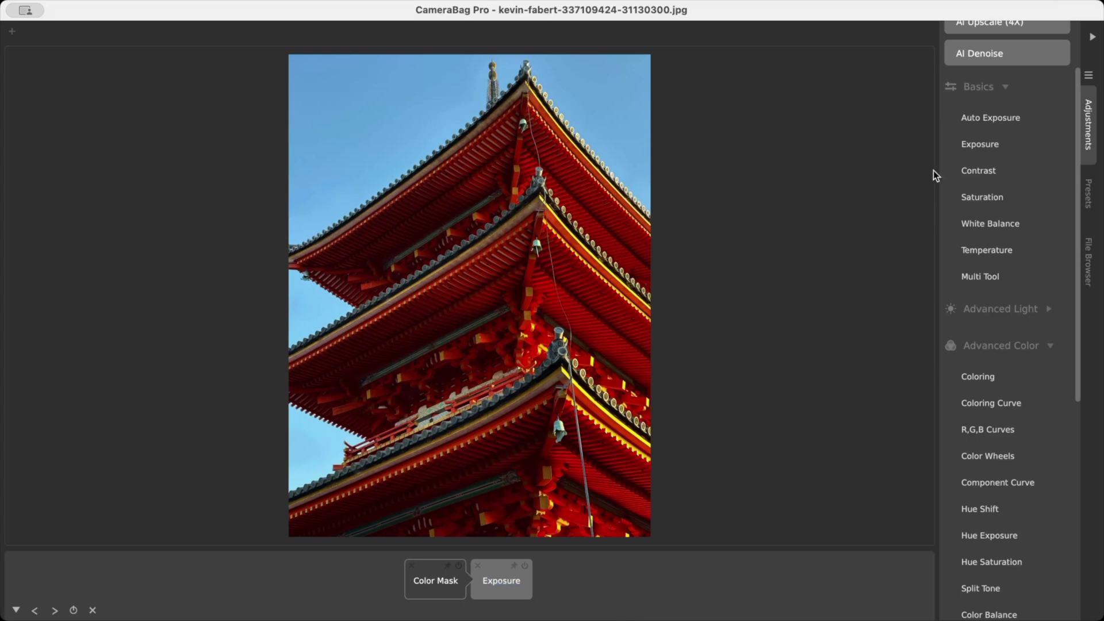
scroll(997, 308, down, 10)
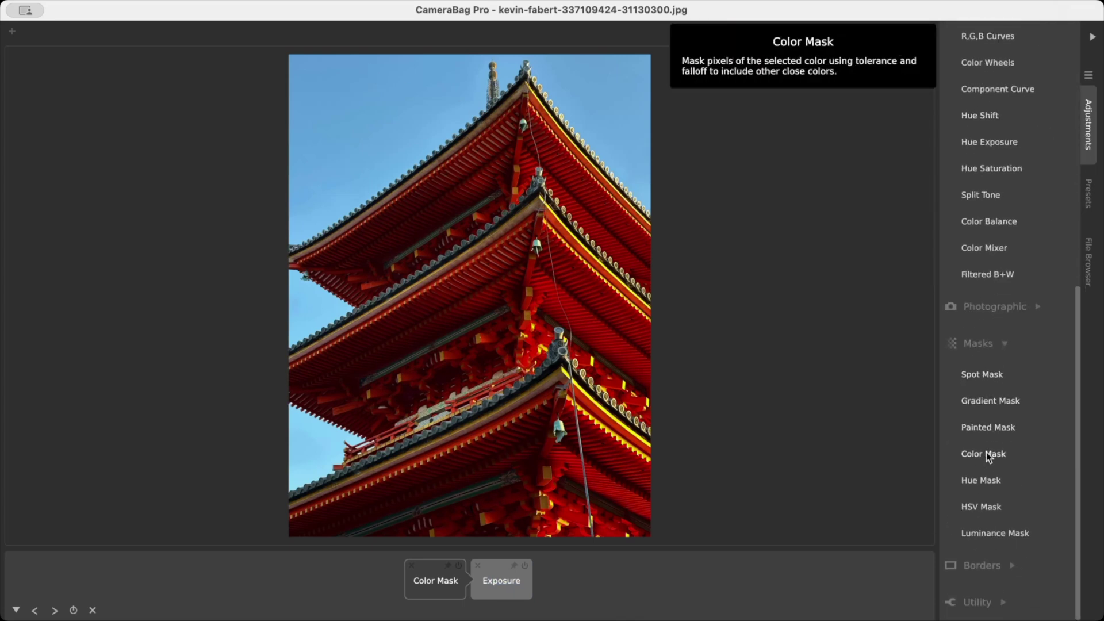
- Add a second Color Mask sampling the blue sky and fine-tune its falloff
click(985, 452)
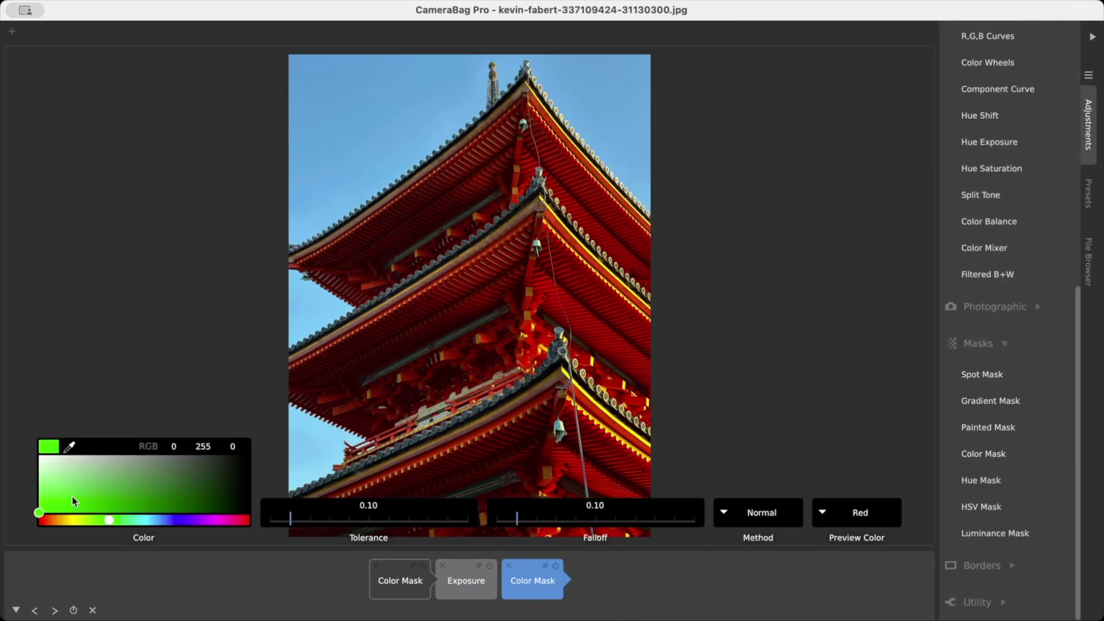
click(68, 449)
click(362, 97)
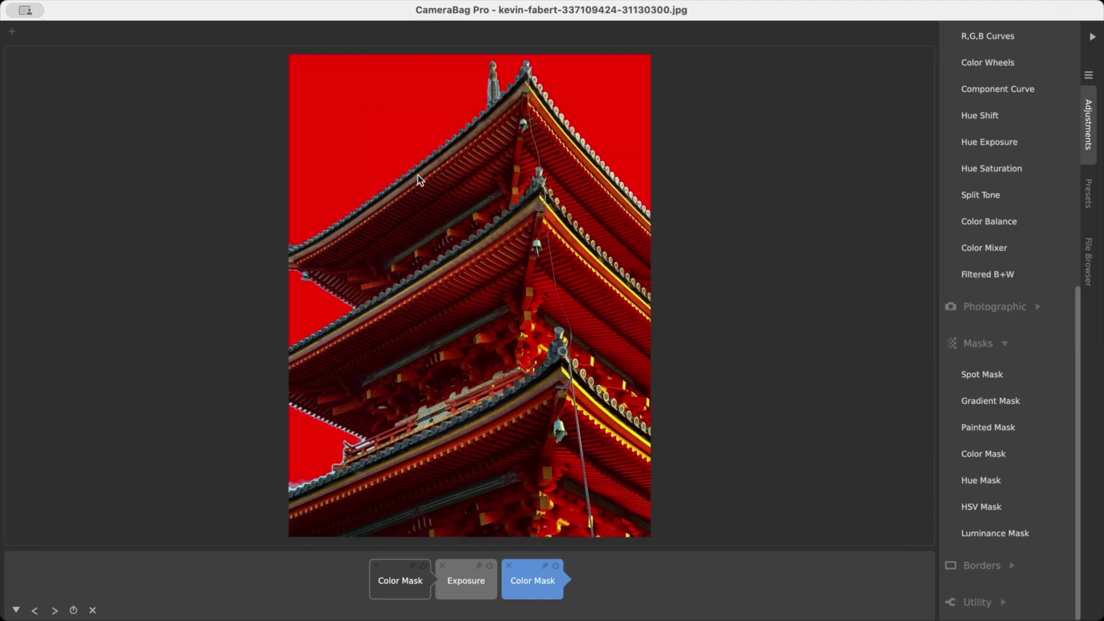
mouse_move(468, 540)
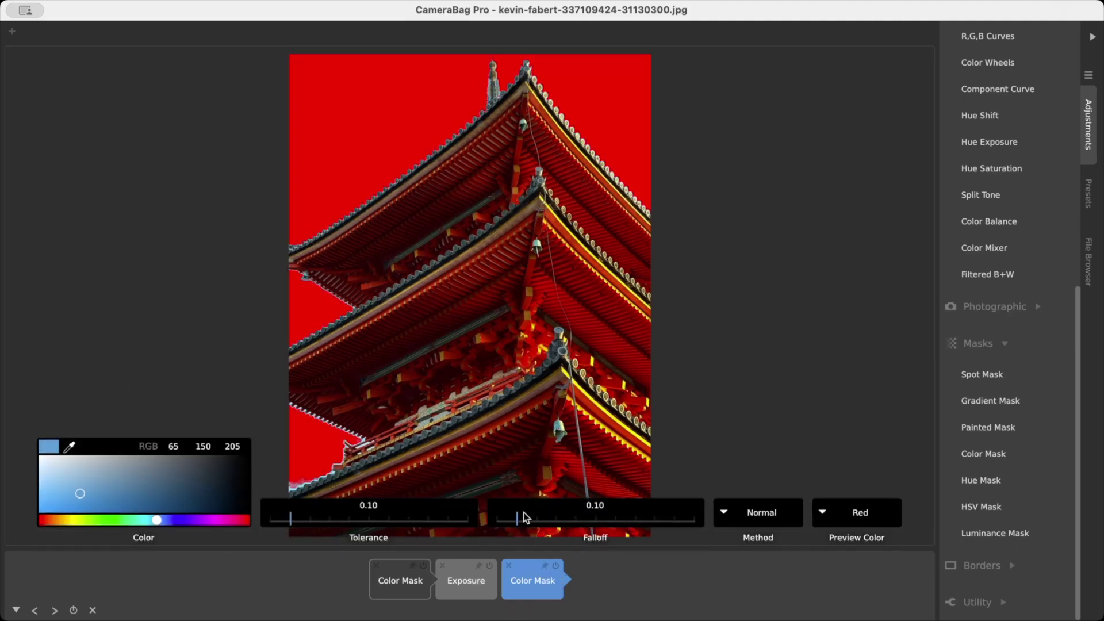
mouse_move(523, 513)
mouse_down()
mouse_move(564, 519)
mouse_move(501, 524)
mouse_move(561, 524)
mouse_move(538, 525)
mouse_up()
click(640, 581)
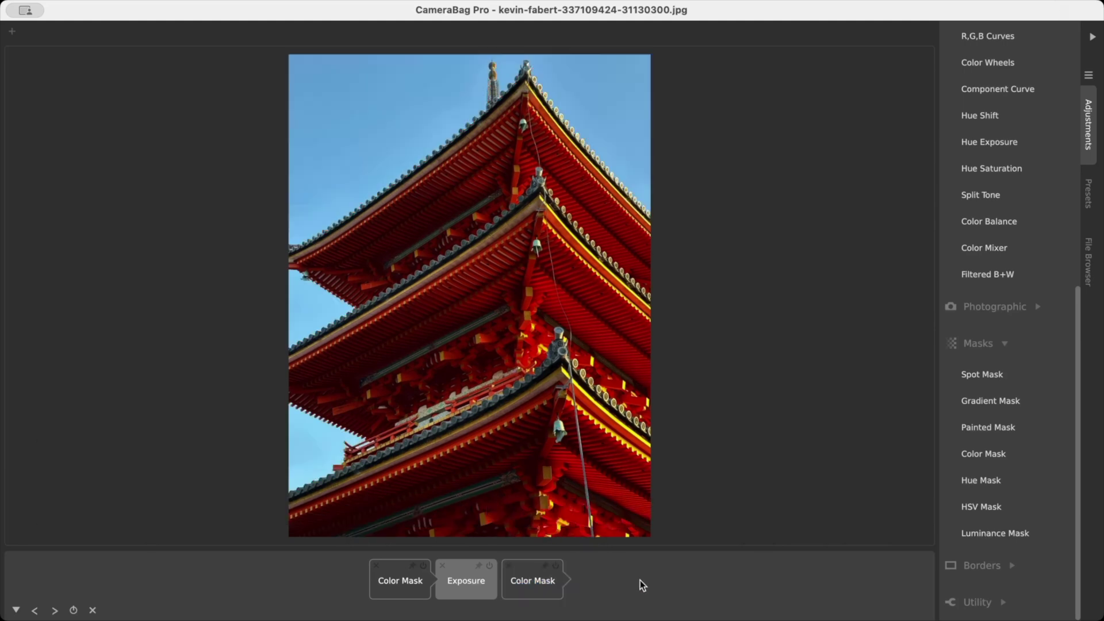
- Add an Exposure after the sky mask to darken the sky, and raise the first Exposure to 40.25
scroll(978, 230, up, 10)
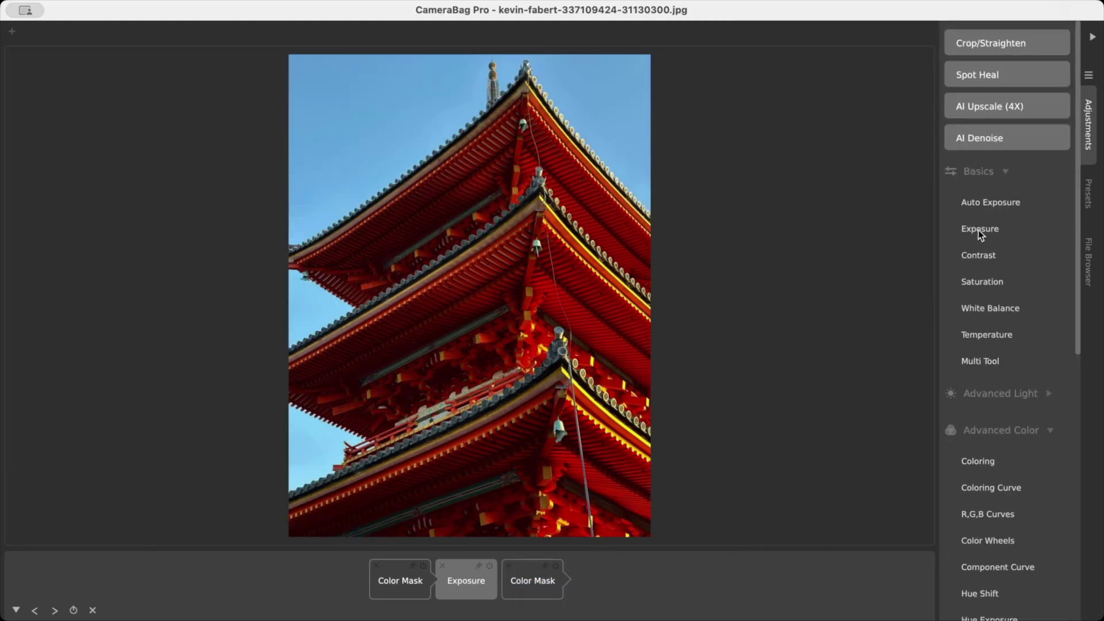
click(979, 229)
mouse_move(471, 519)
mouse_down()
mouse_move(328, 529)
mouse_move(528, 522)
mouse_move(343, 522)
mouse_move(458, 520)
mouse_up()
click(437, 581)
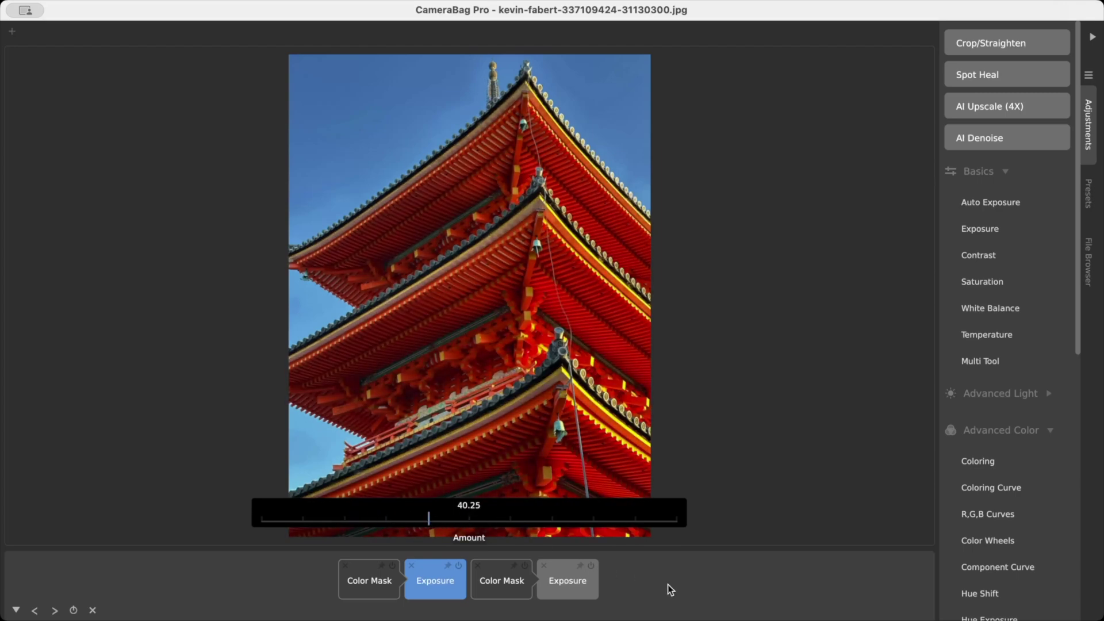
click(667, 584)
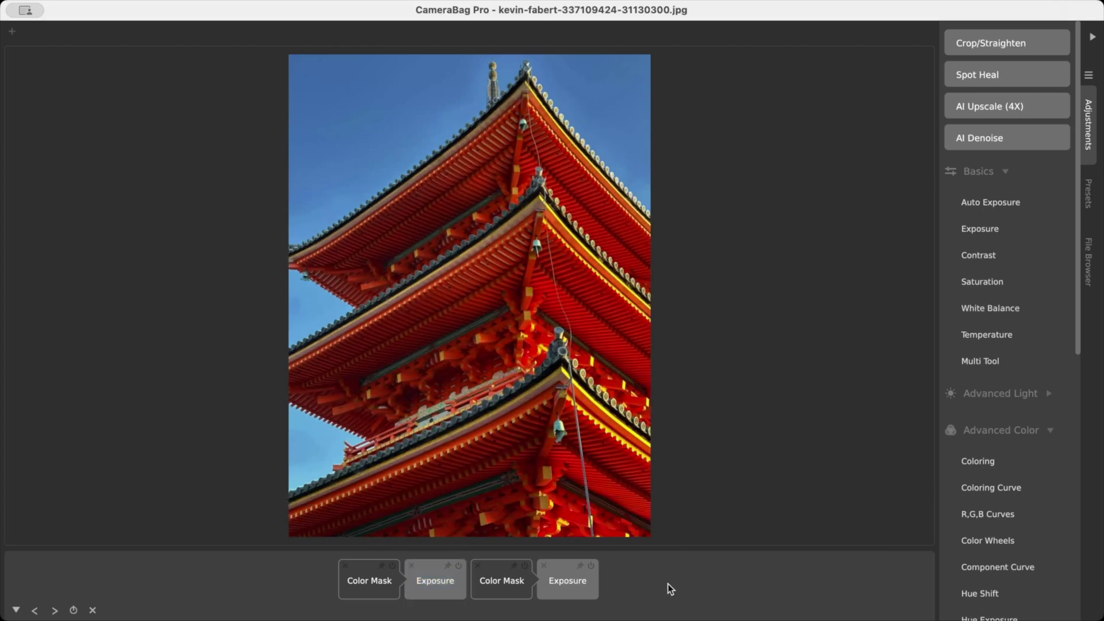
- Clear all adjustment tiles, then try an HSV Mask hue range and remove it
click(93, 611)
scroll(978, 426, down, 10)
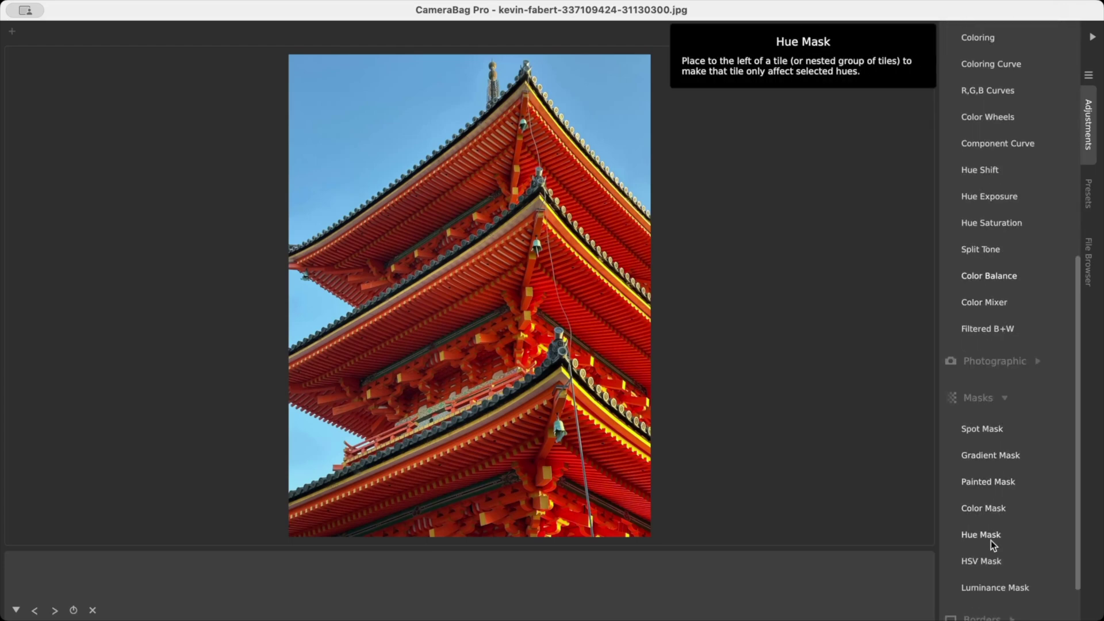
click(986, 561)
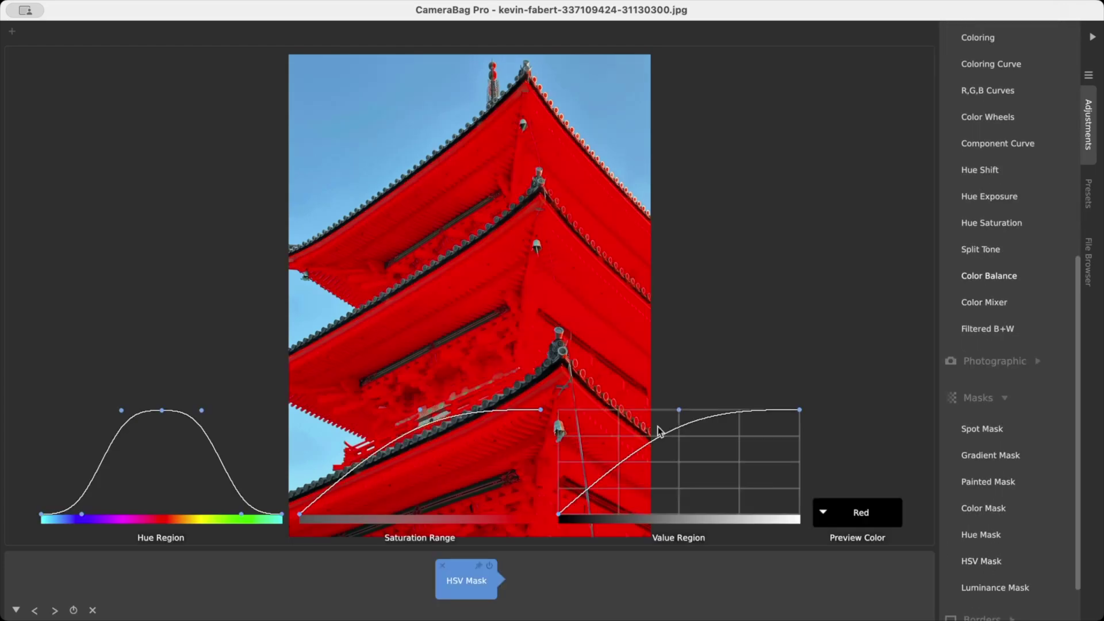
mouse_move(160, 519)
mouse_down()
mouse_move(148, 521)
mouse_move(290, 525)
mouse_move(133, 508)
mouse_up()
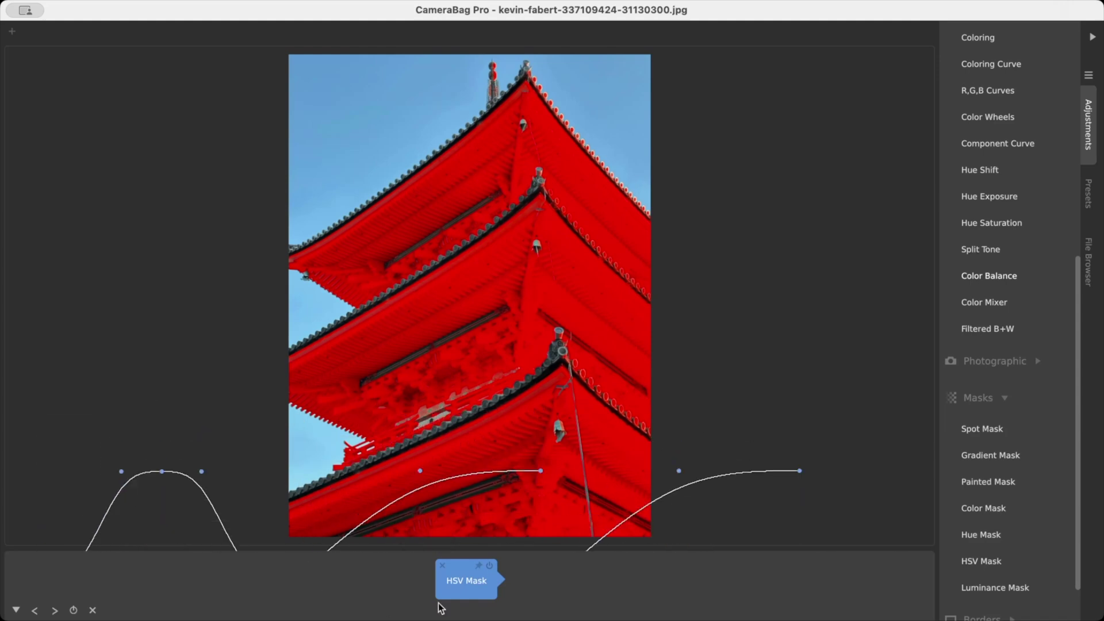
click(442, 566)
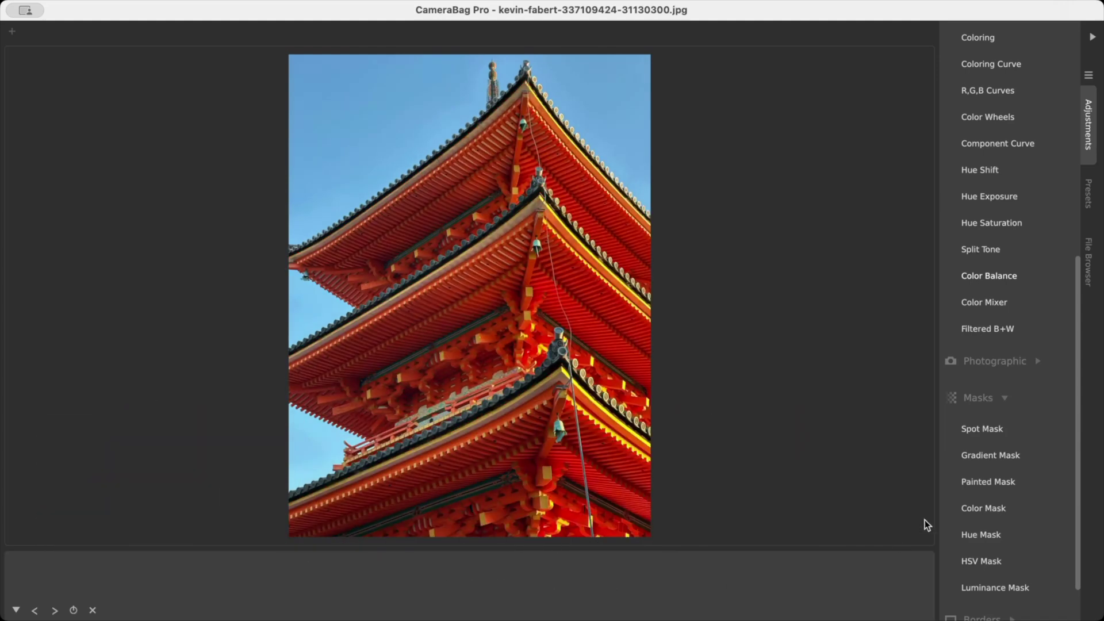
- Try a Color Mask sampling the sky colour, then discard it
click(988, 509)
click(72, 446)
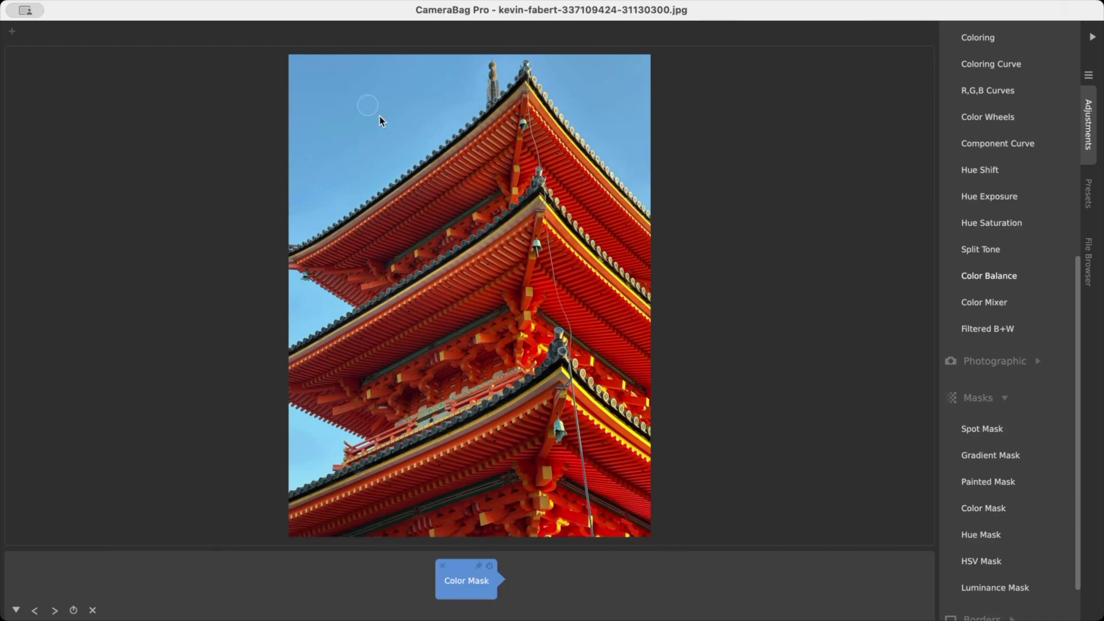
click(379, 116)
click(569, 608)
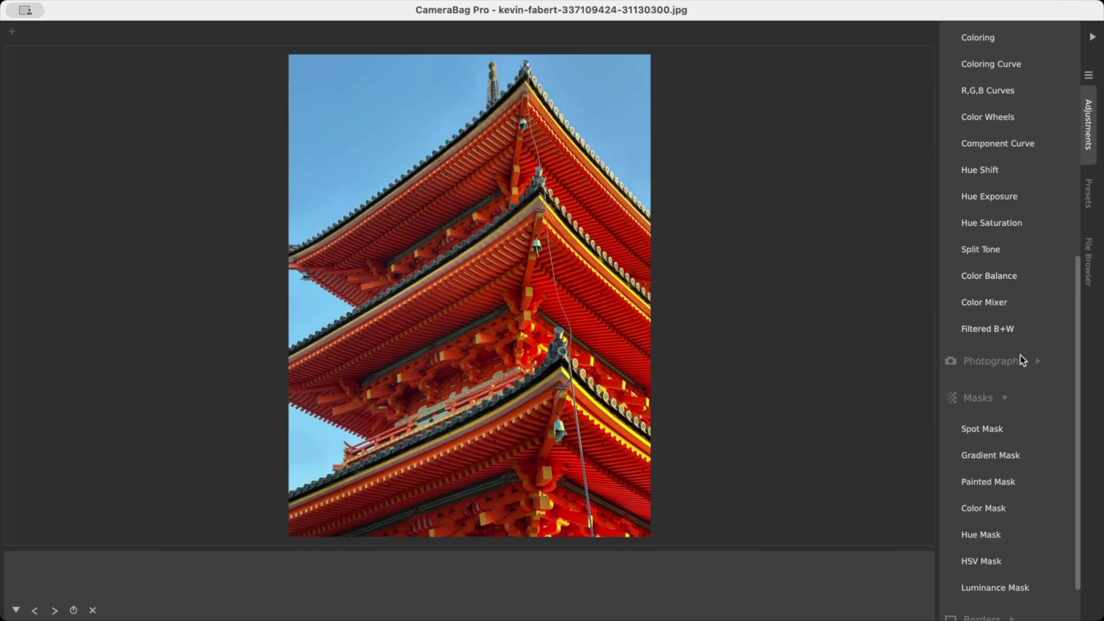
scroll(985, 392, down, 2)
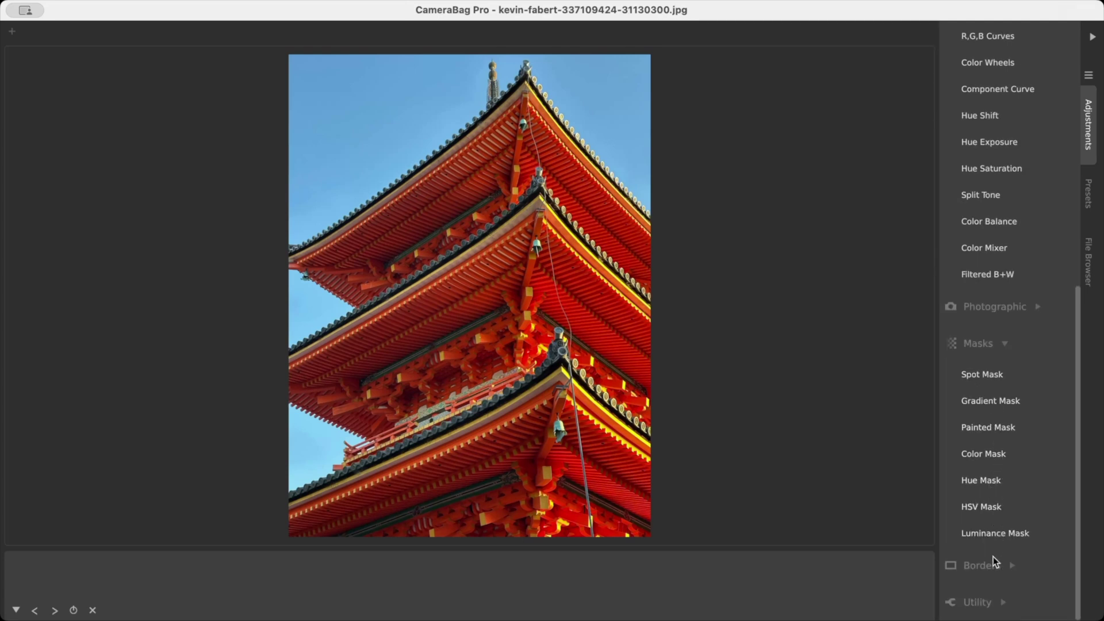
click(981, 601)
scroll(1005, 496, down, 8)
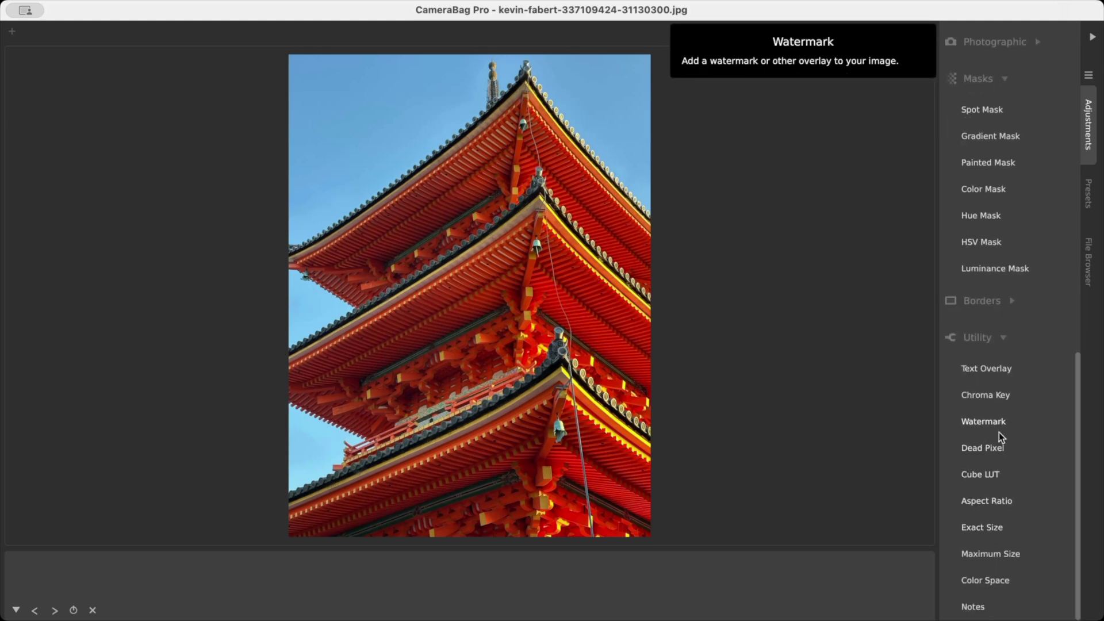
click(993, 399)
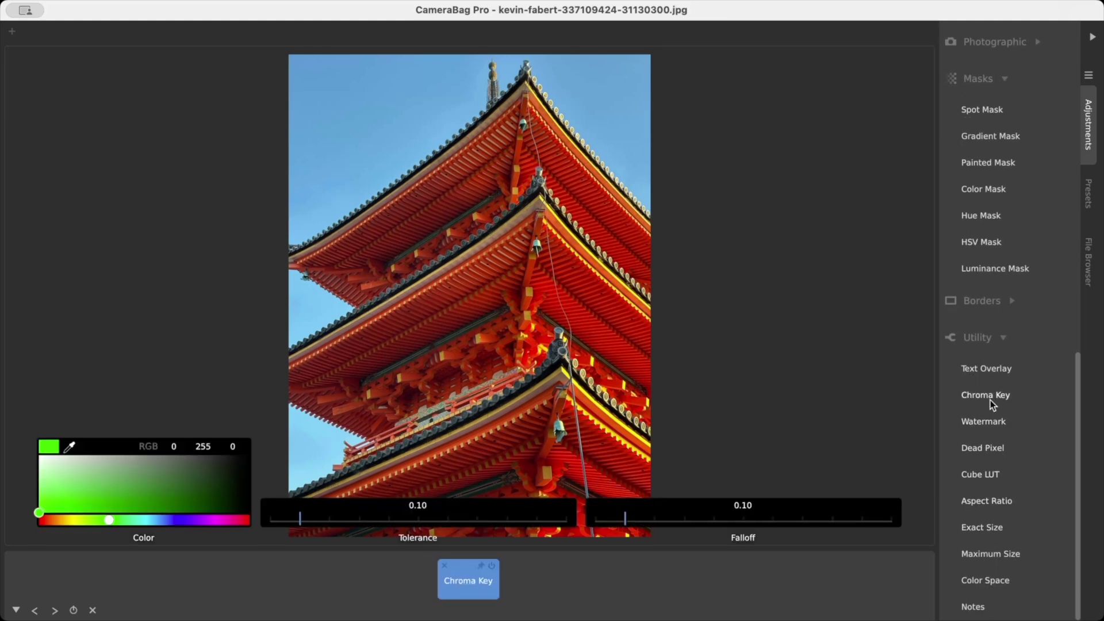
click(71, 449)
click(354, 140)
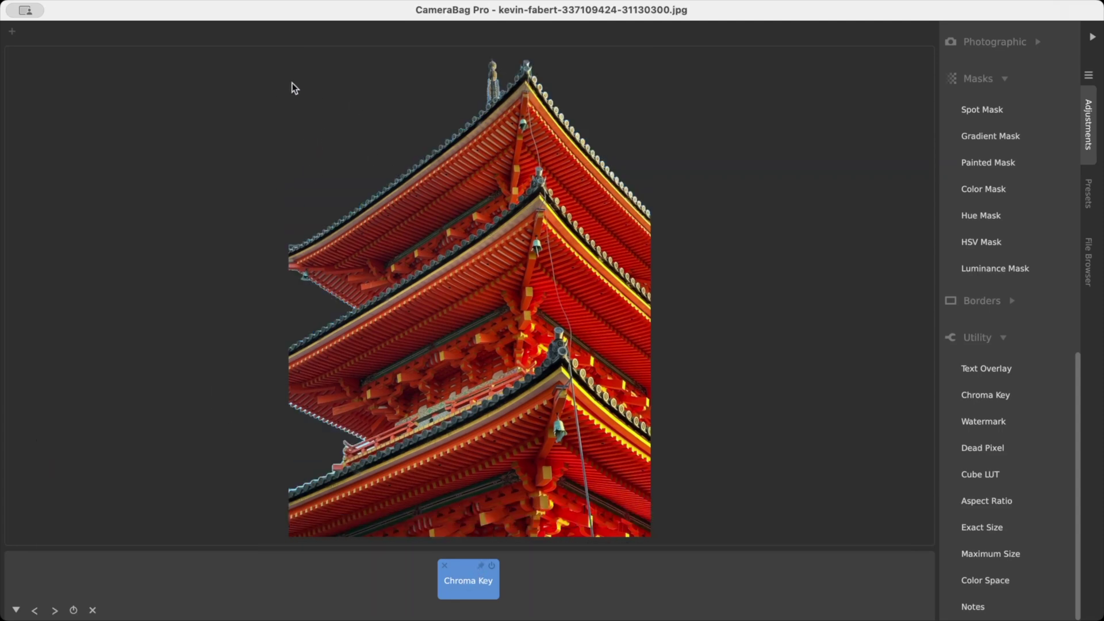
mouse_move(467, 585)
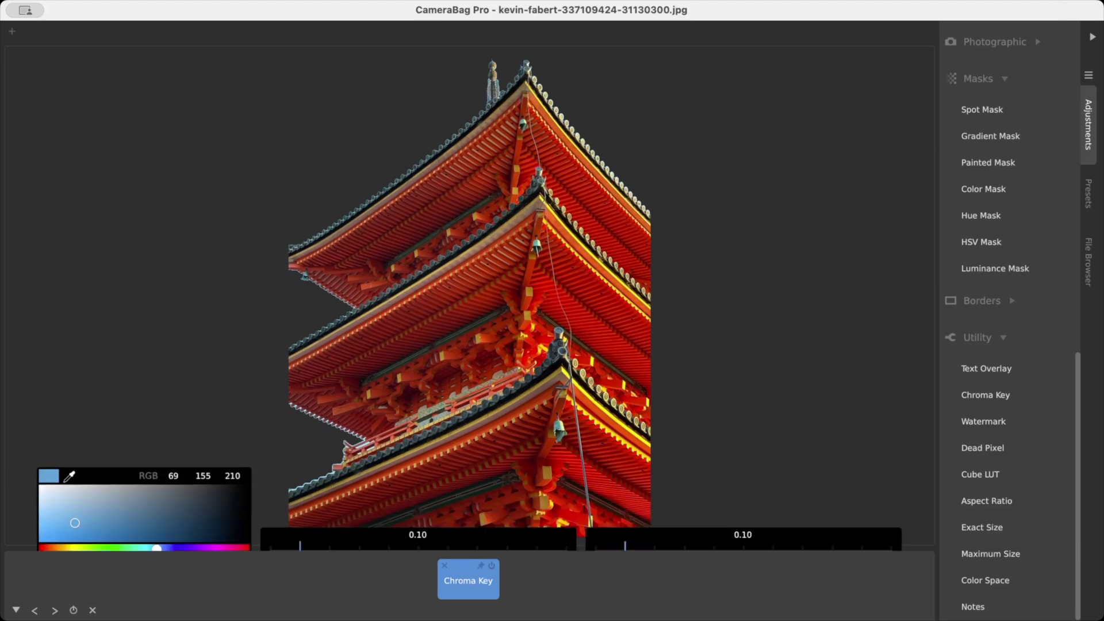
drag(309, 518, 355, 526)
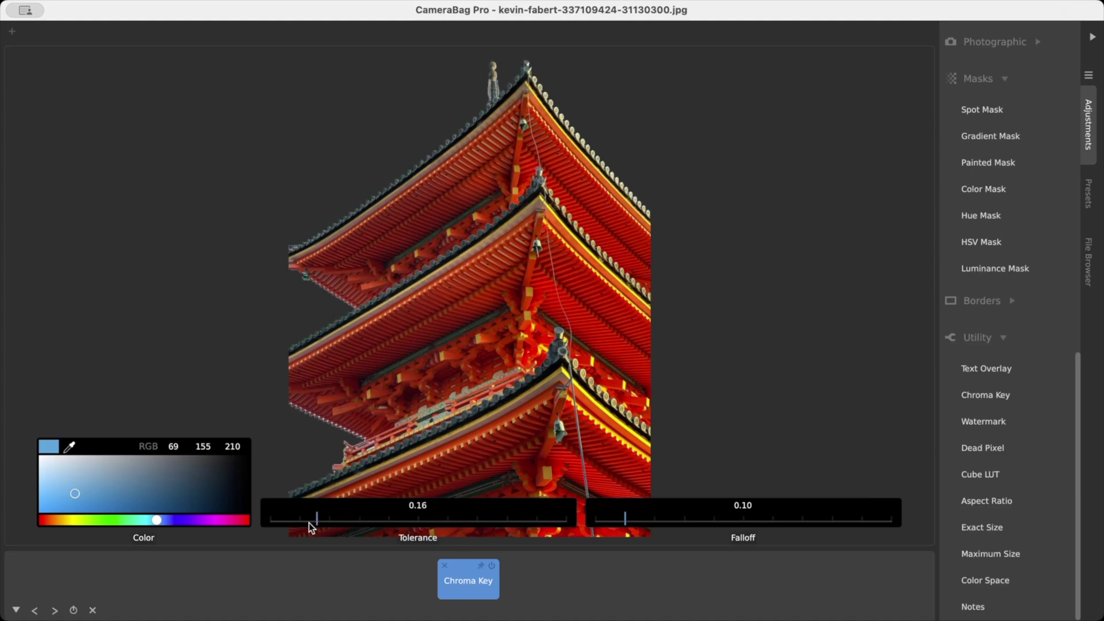
drag(311, 527, 309, 522)
click(717, 516)
drag(718, 512, 775, 507)
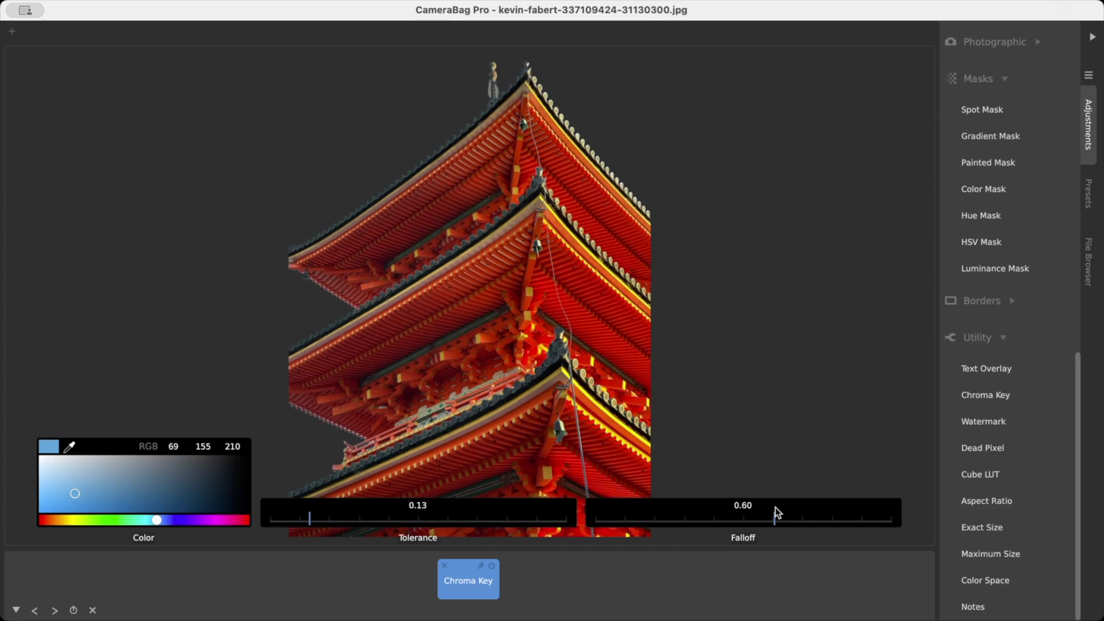
click(598, 575)
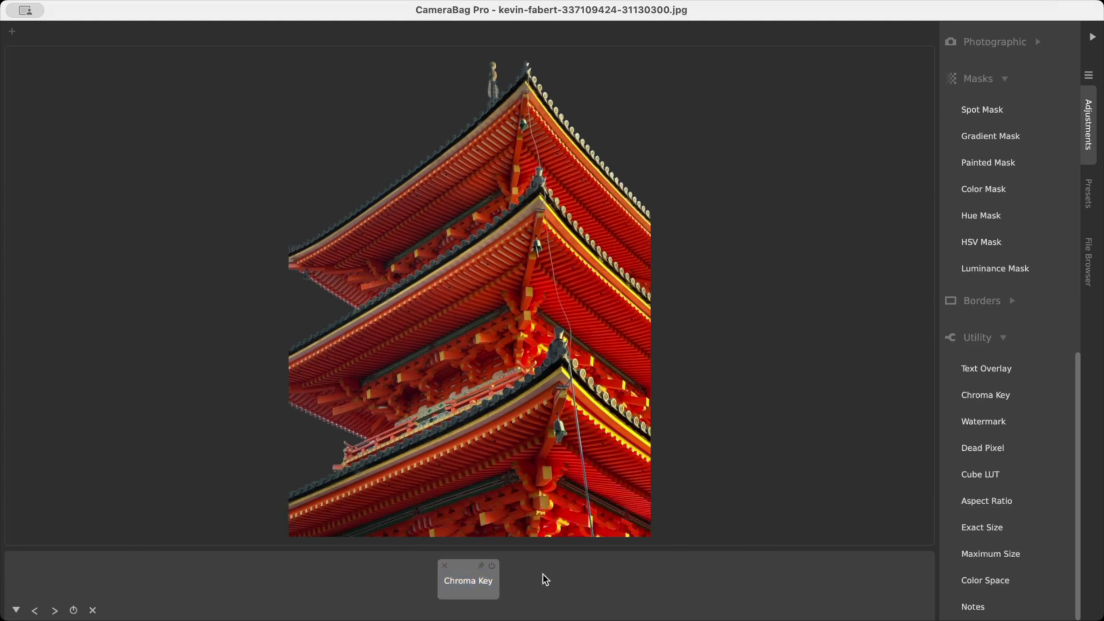
click(444, 565)
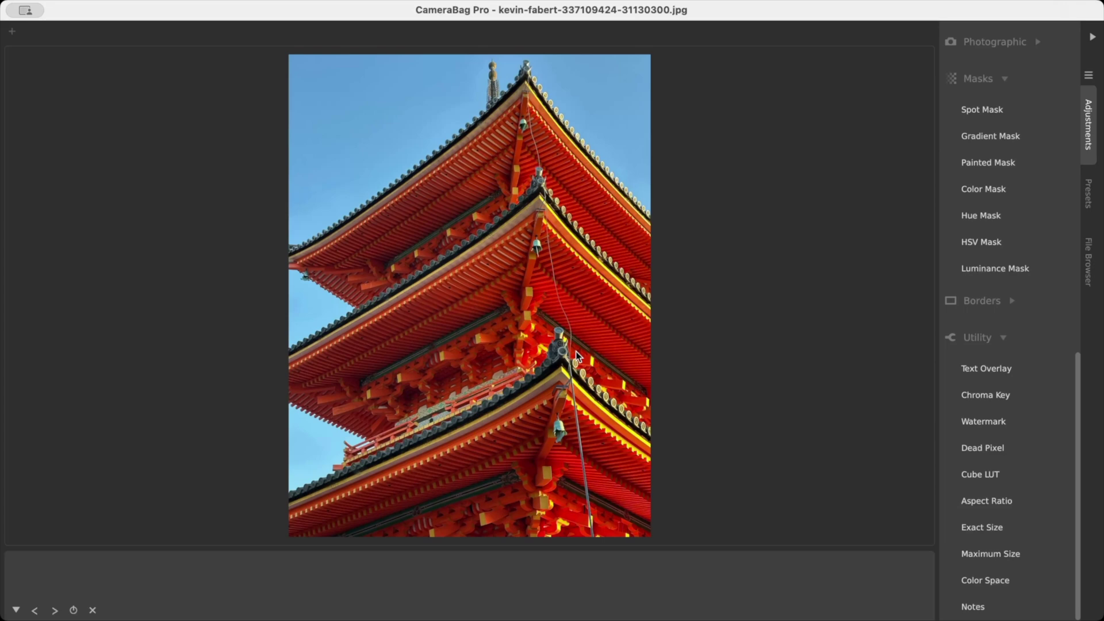
scroll(1023, 270, up, 10)
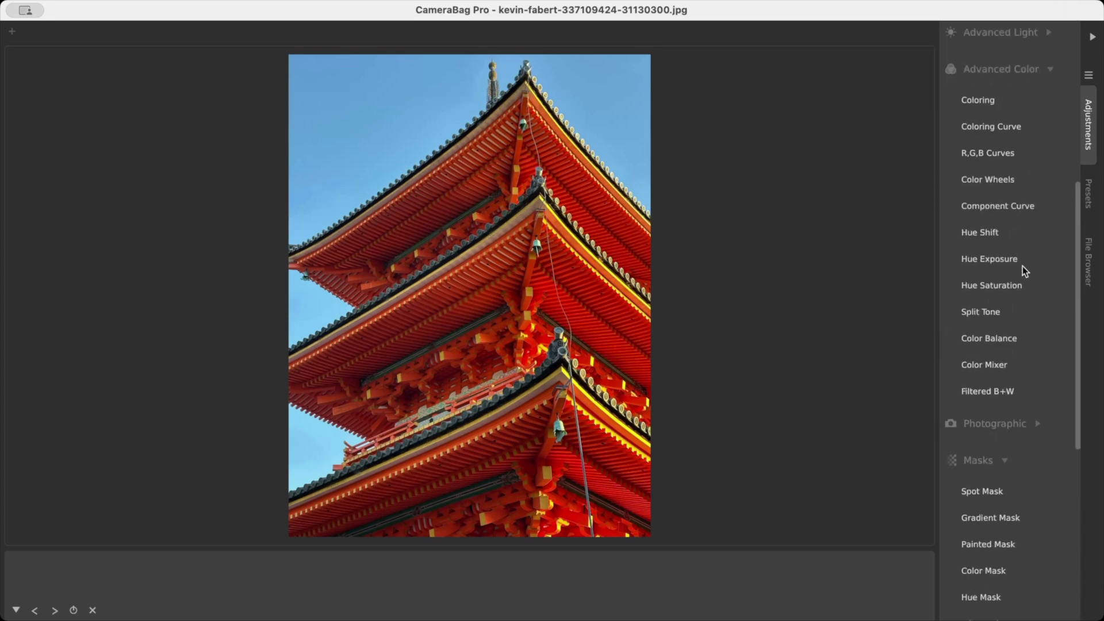
scroll(1022, 266, down, 4)
mouse_move(1002, 357)
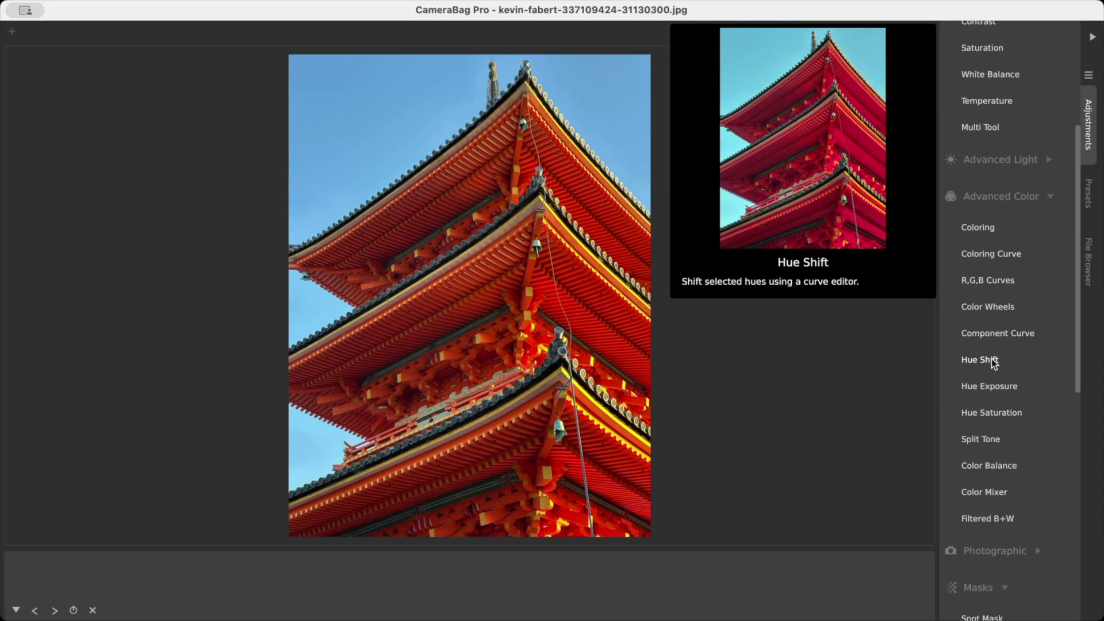
click(993, 361)
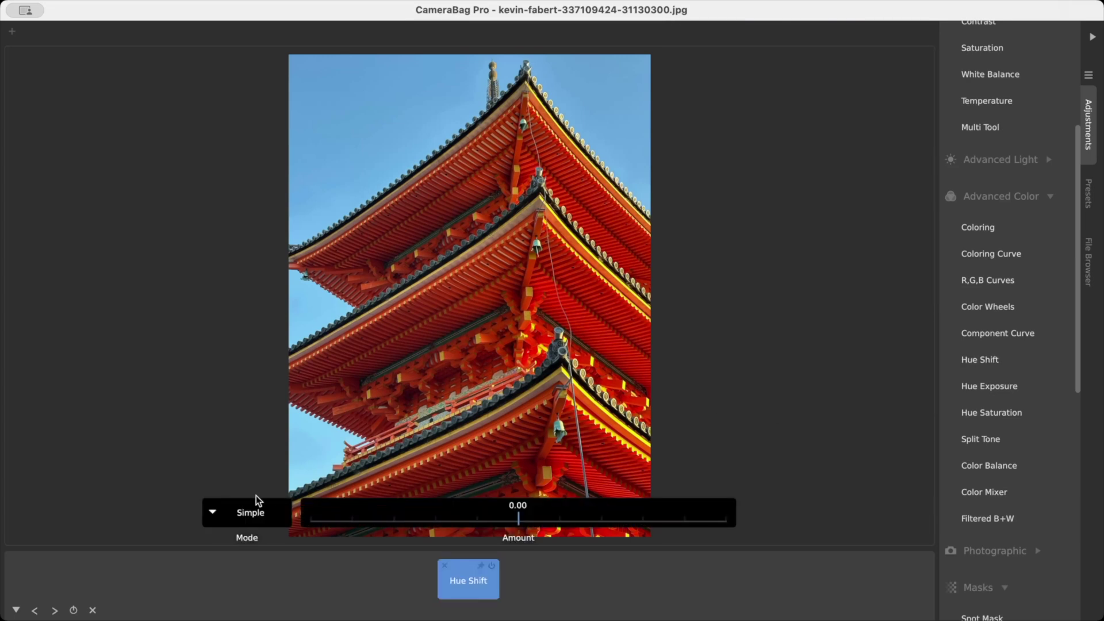
click(249, 512)
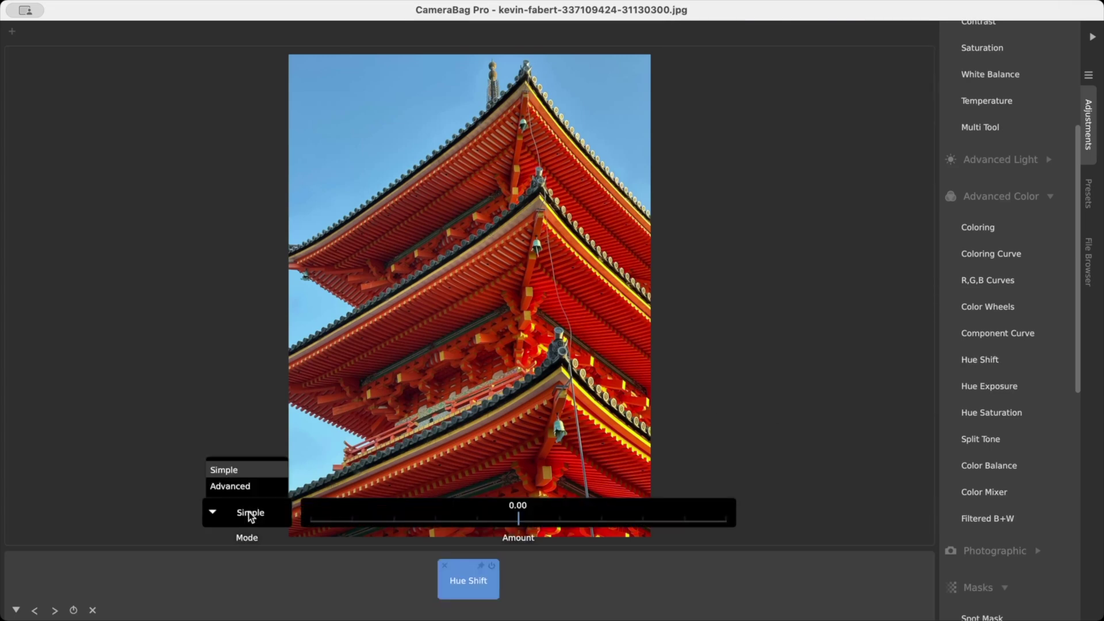
click(247, 488)
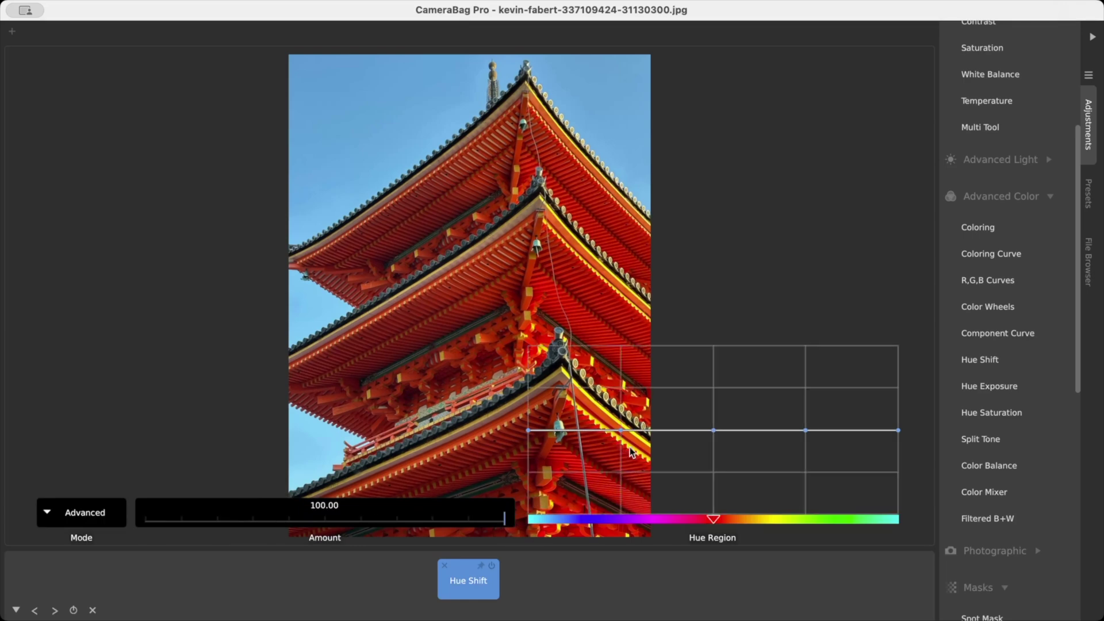
mouse_move(714, 431)
mouse_down()
mouse_move(717, 369)
mouse_move(719, 468)
mouse_move(708, 365)
mouse_move(709, 433)
mouse_move(707, 419)
mouse_up()
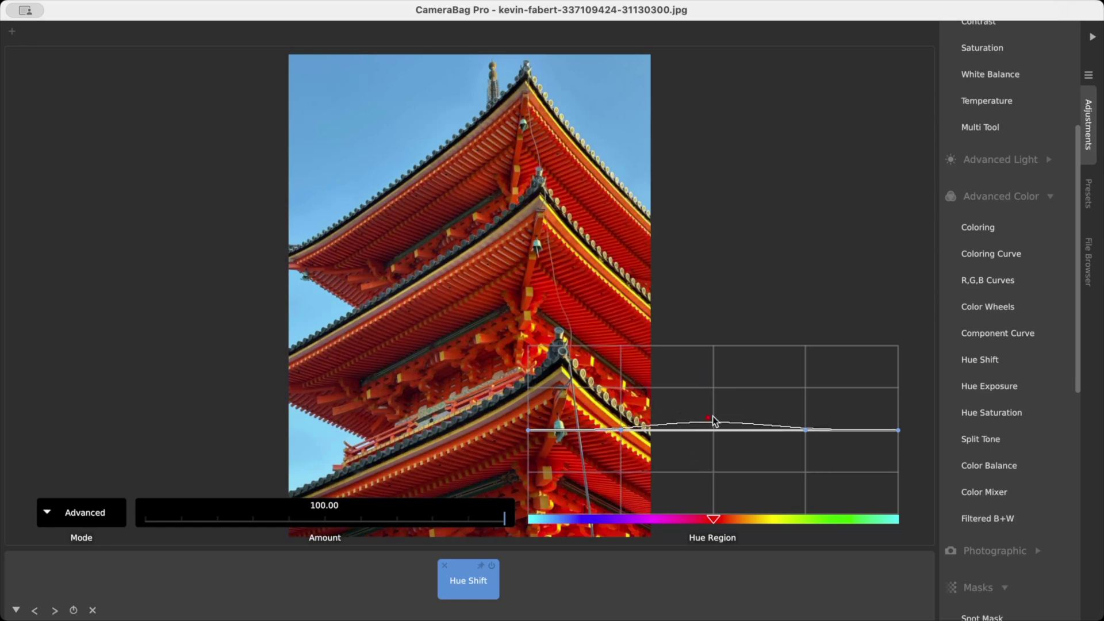
drag(530, 436, 501, 387)
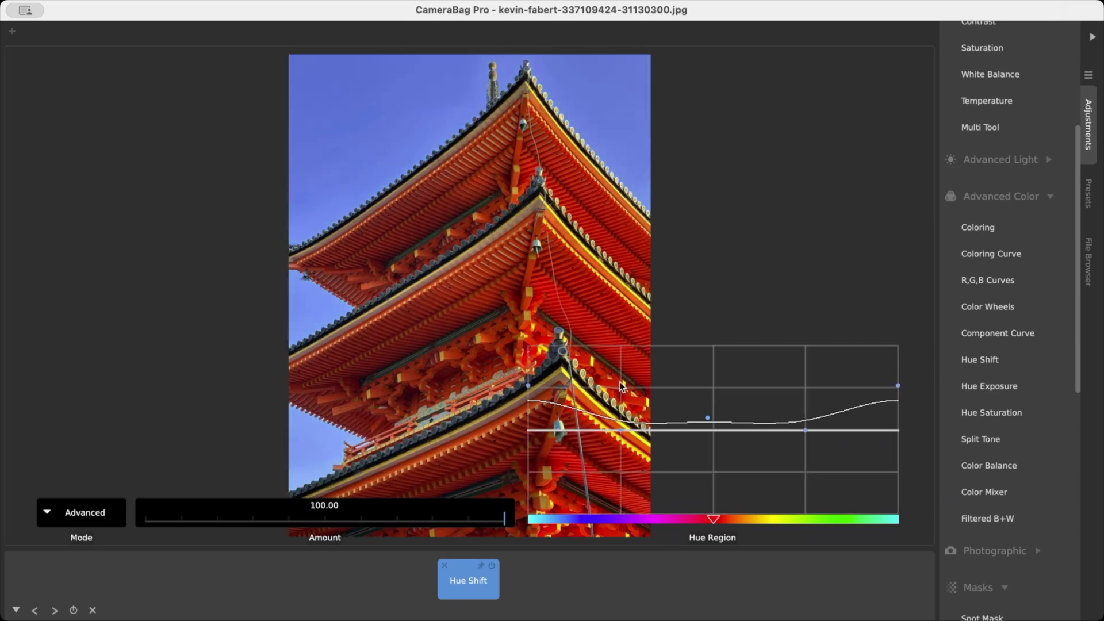
drag(628, 435, 612, 453)
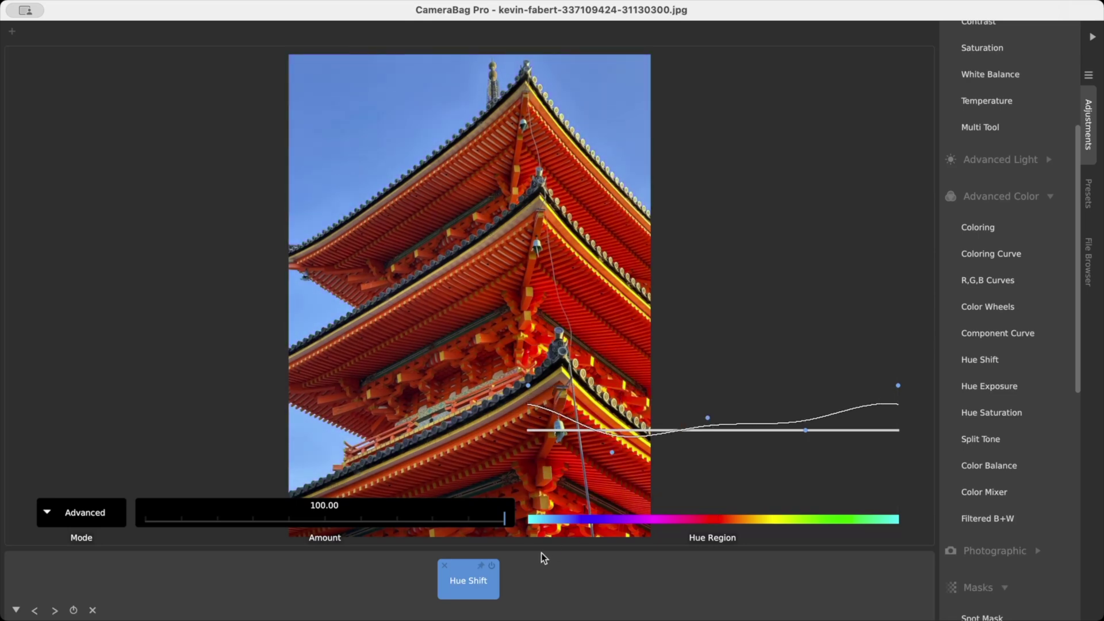
click(445, 566)
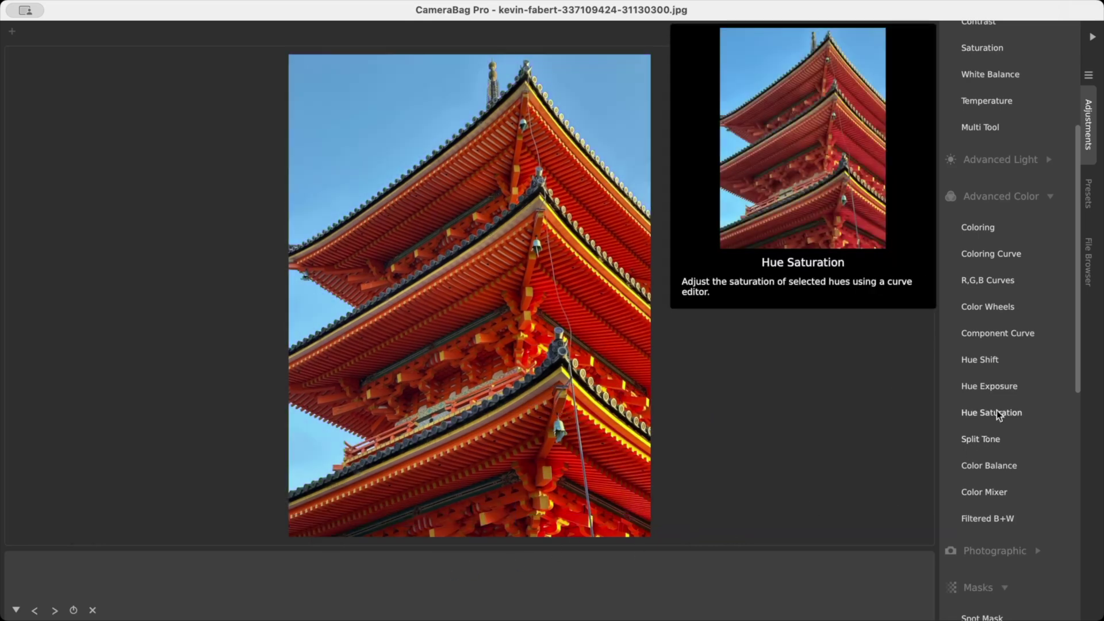
click(989, 361)
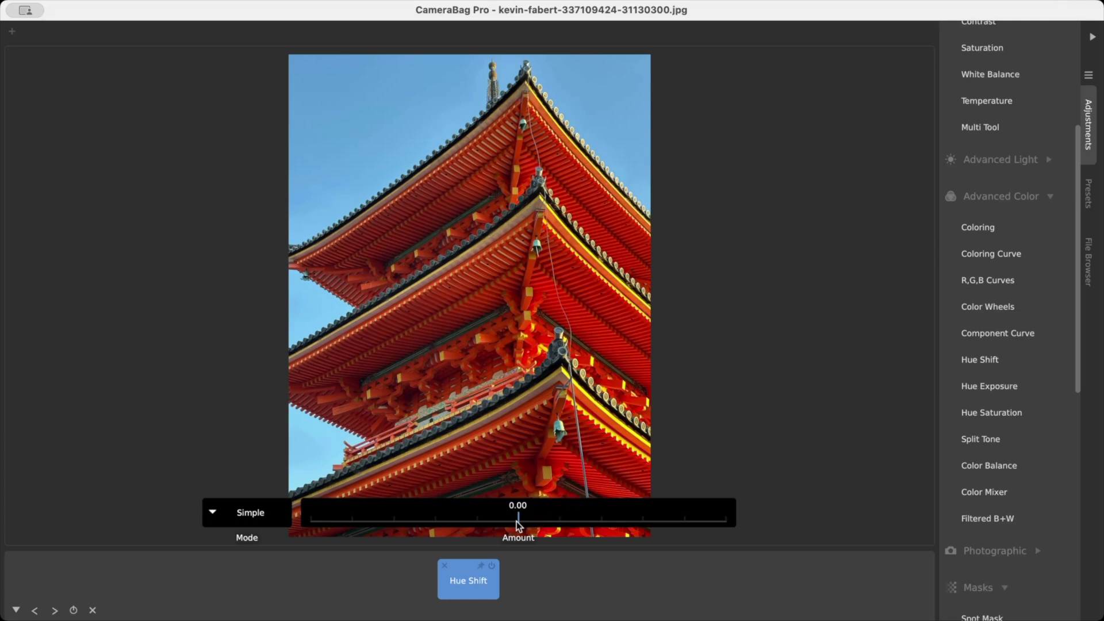
mouse_move(520, 525)
mouse_down()
mouse_move(493, 525)
mouse_move(591, 525)
mouse_move(472, 525)
mouse_move(578, 527)
mouse_move(487, 530)
mouse_move(562, 526)
mouse_move(497, 526)
mouse_move(554, 523)
mouse_move(511, 522)
mouse_up()
click(445, 566)
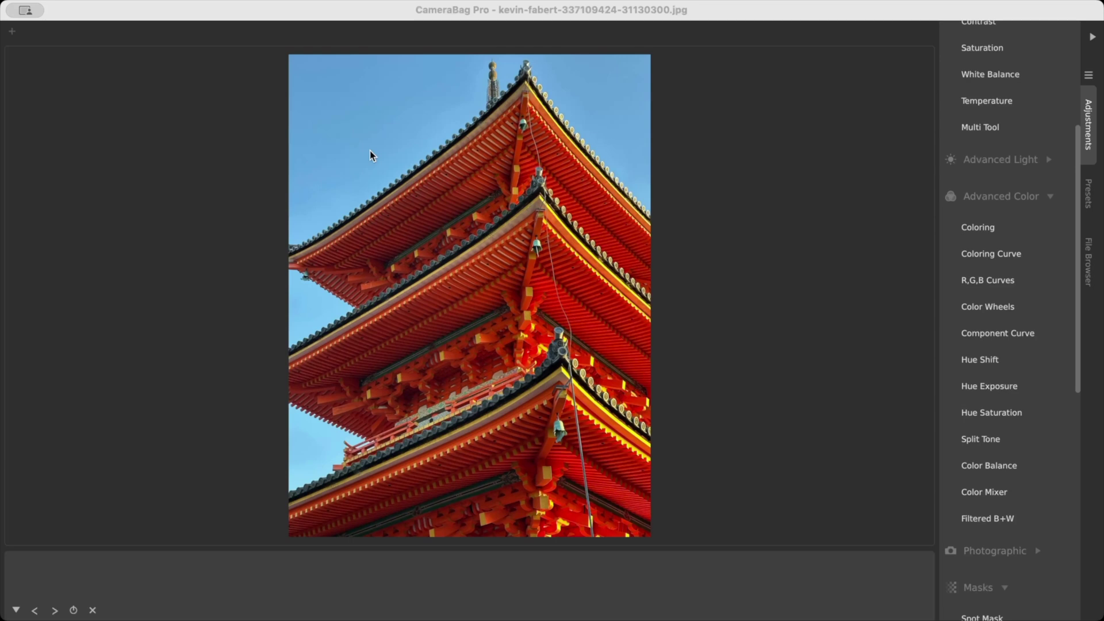
key(Return)
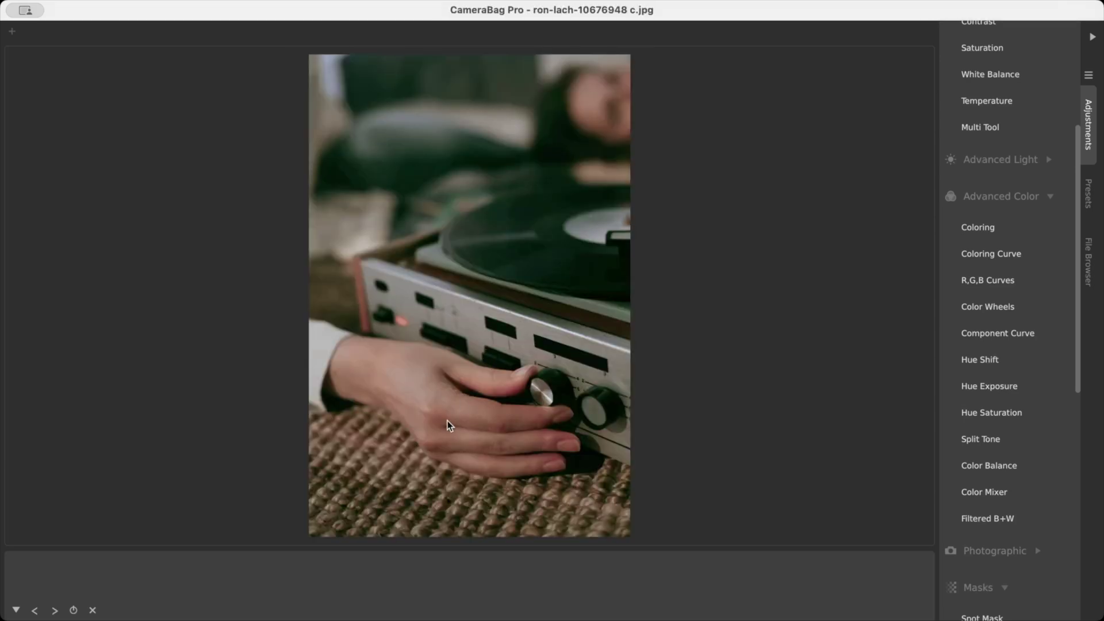
- Add a magenta Hue Shift, bend its Advanced mode hue curve, then delete the Hue Shift tile
click(988, 361)
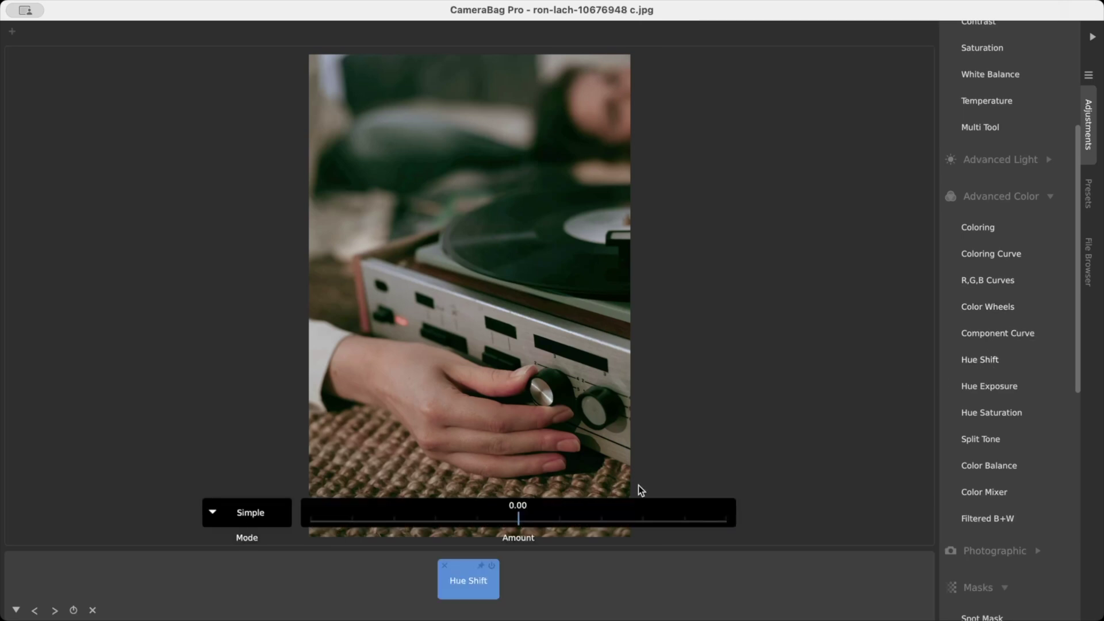
mouse_move(519, 515)
mouse_down()
mouse_move(445, 528)
mouse_move(601, 514)
mouse_move(483, 520)
mouse_move(566, 514)
mouse_move(485, 518)
mouse_move(497, 518)
mouse_up()
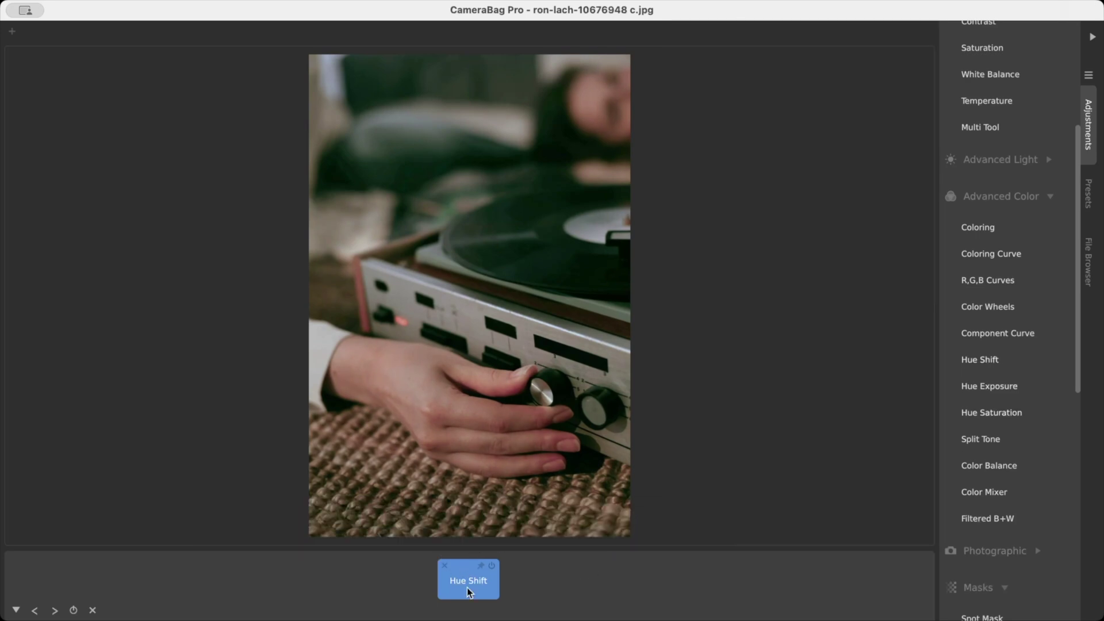
click(249, 512)
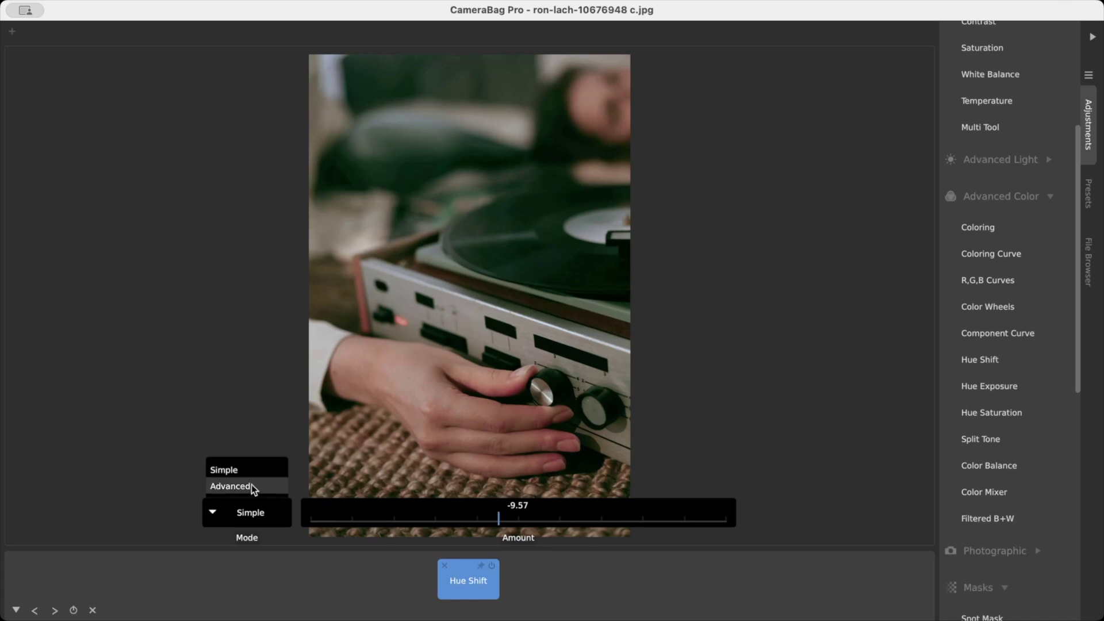
click(250, 484)
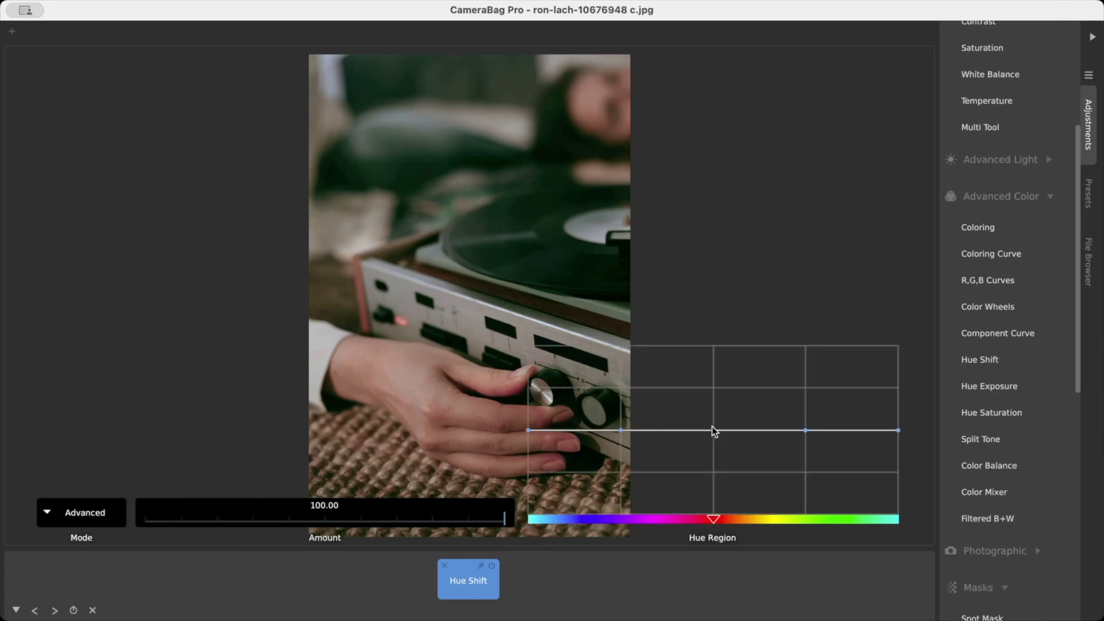
drag(712, 430, 724, 452)
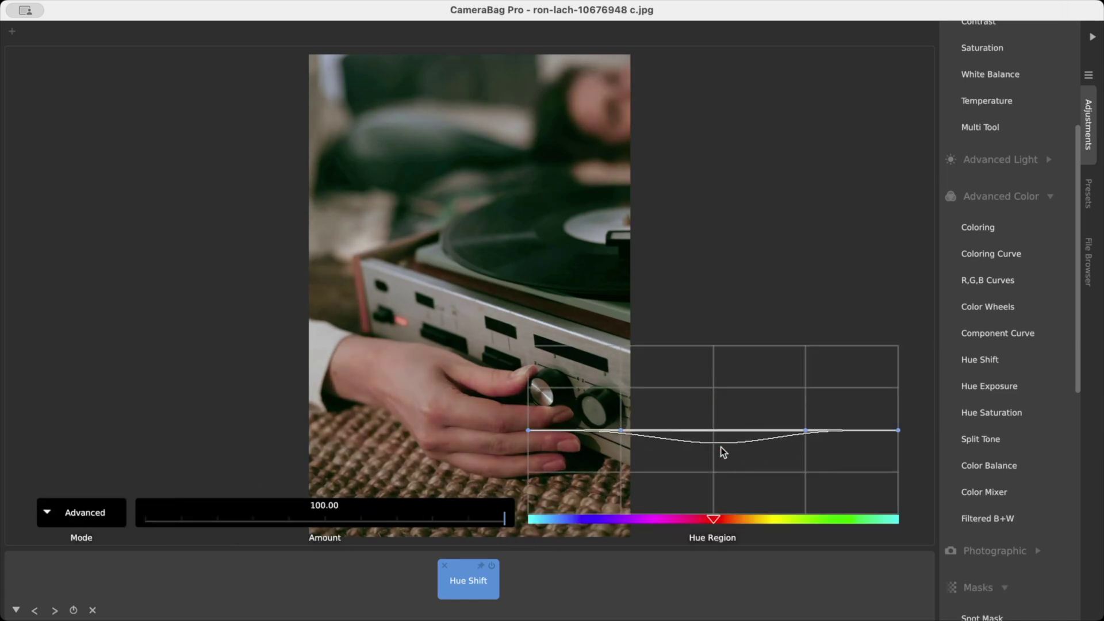
click(444, 565)
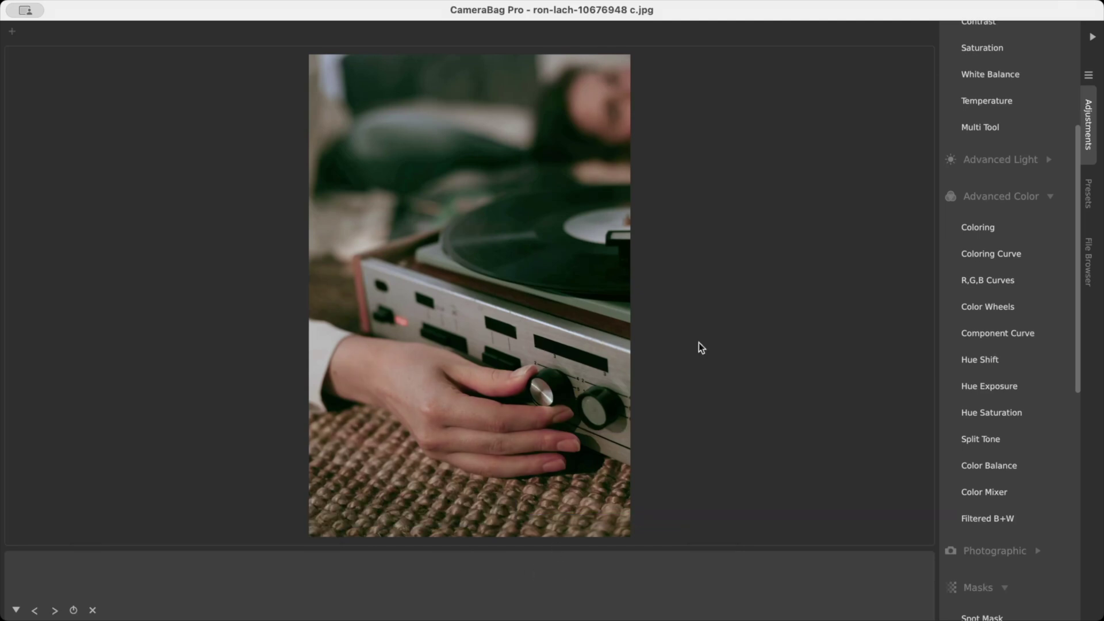
- Apply a Split Tone with dark RGB 0, 24, 101 and light RGB 255, 220, 107
click(998, 440)
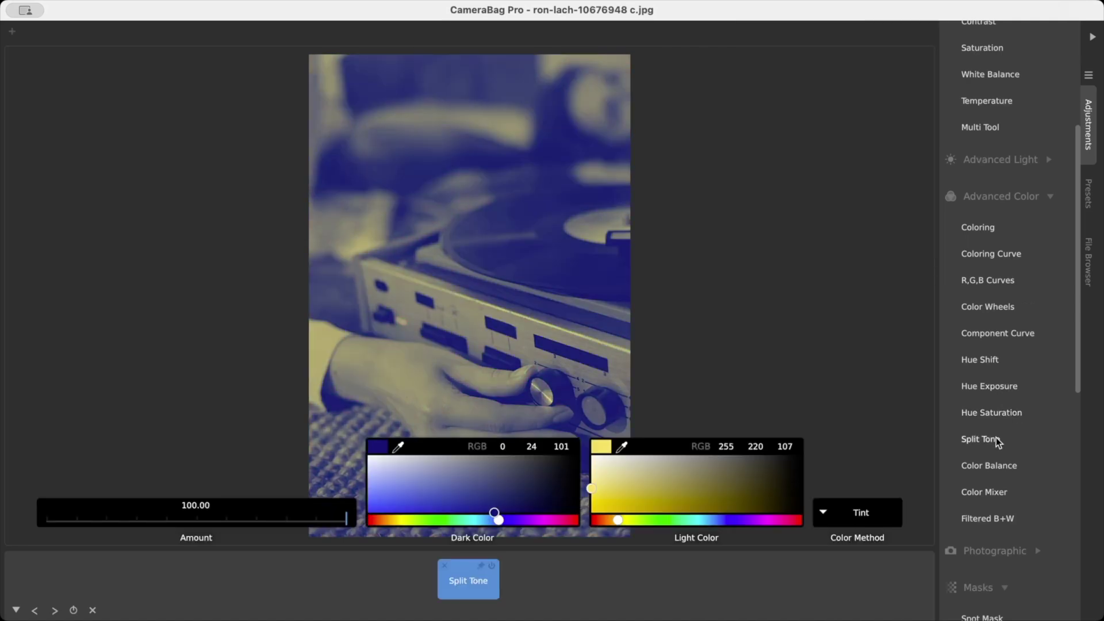
click(527, 581)
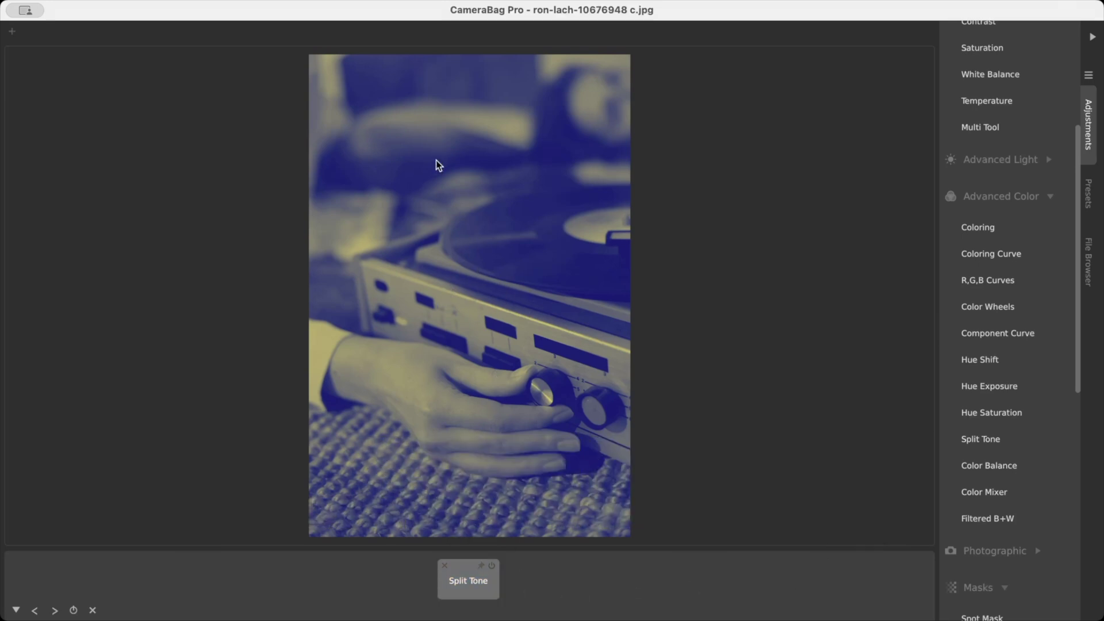
click(465, 571)
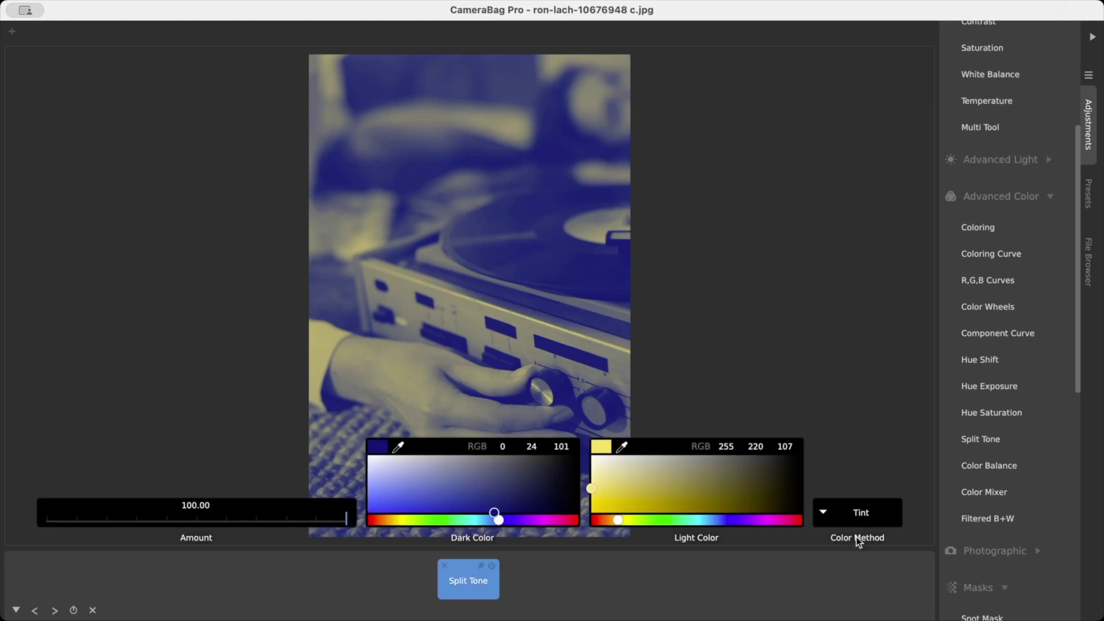
click(863, 518)
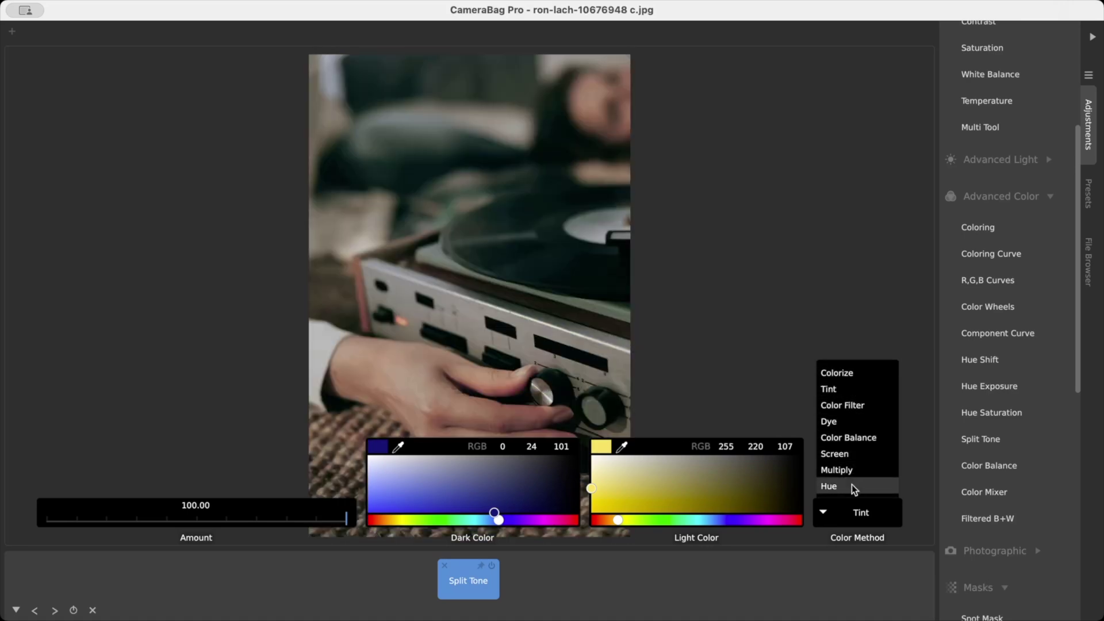
- Set the Split Tone Color Method to Hue and drag the dark colour to green (RGB 42, 255, 0)
click(851, 487)
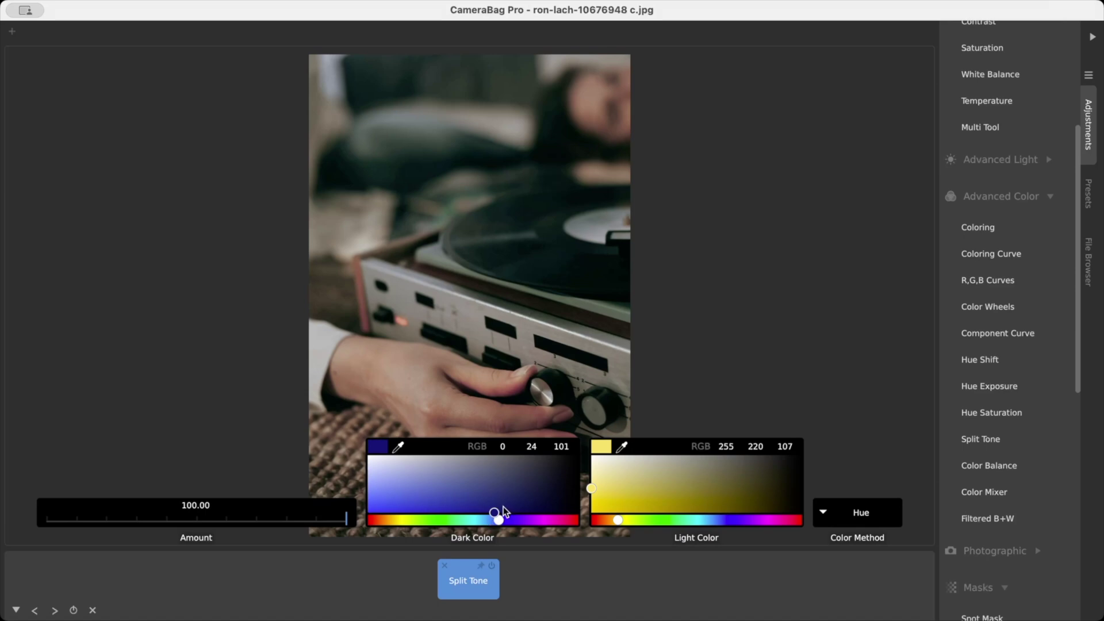
drag(503, 506, 318, 536)
drag(498, 519, 432, 524)
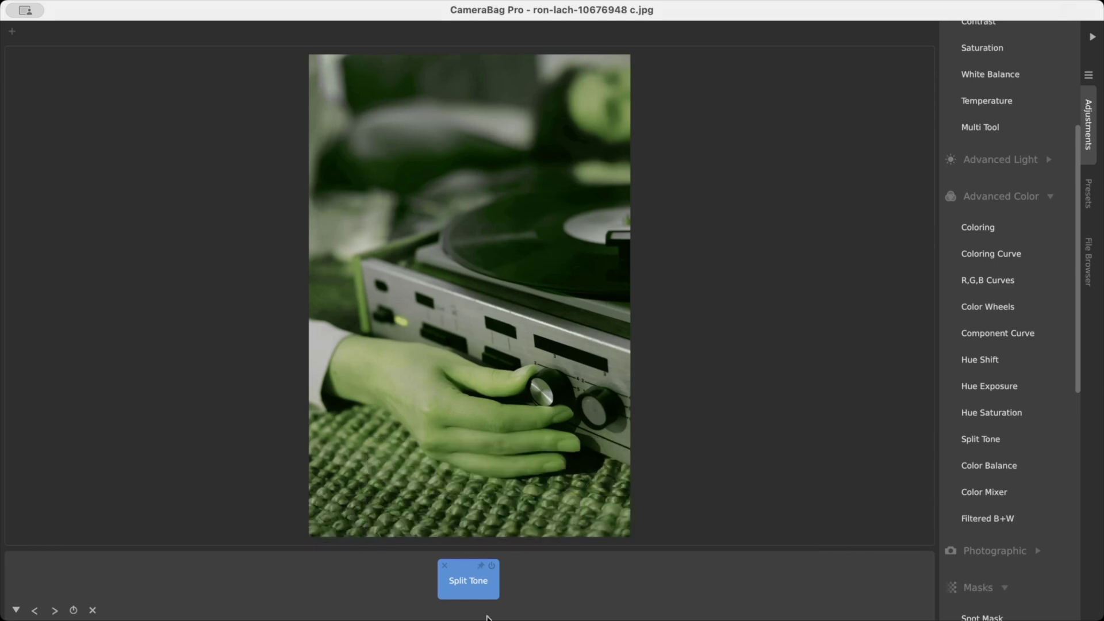
mouse_move(468, 592)
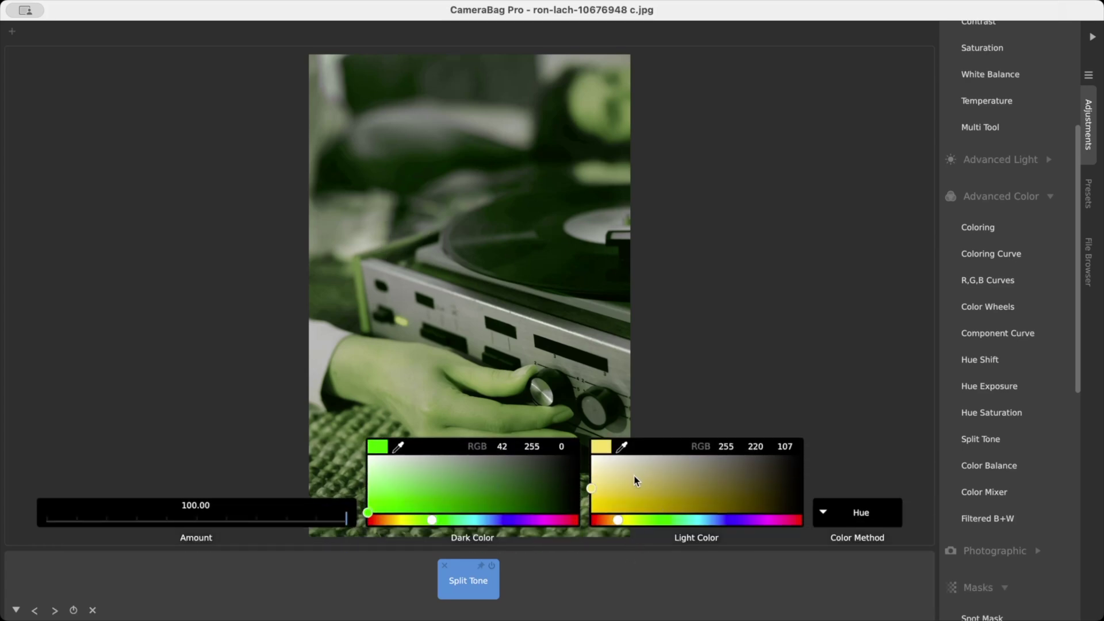
click(840, 500)
- Try the Colorize method with a deep olive dark colour and a soft purple light colour
click(846, 375)
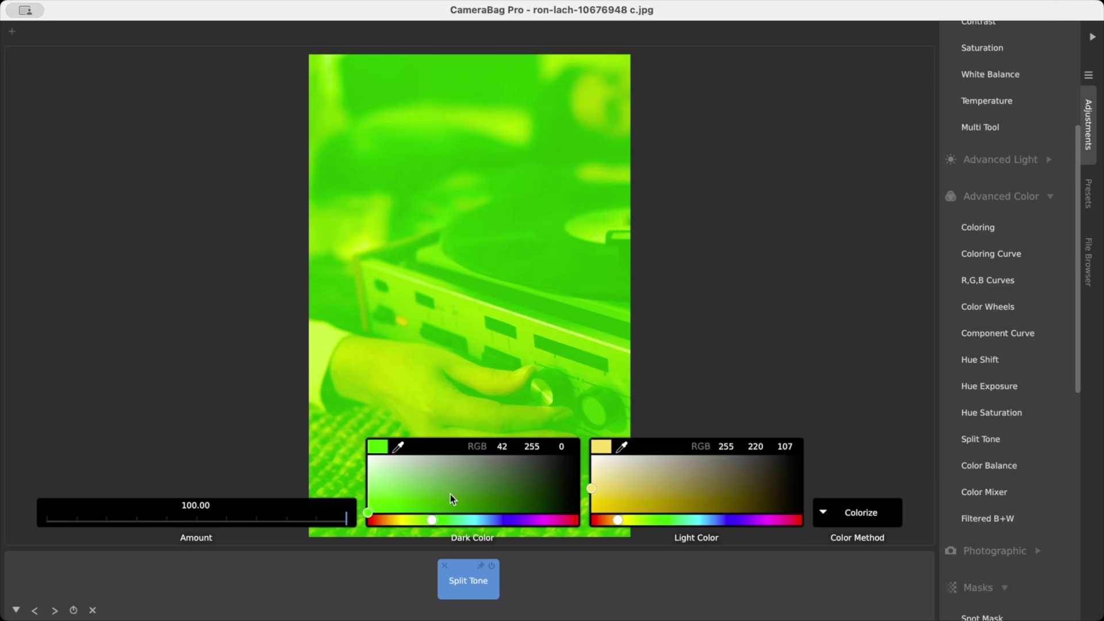
drag(450, 495, 553, 540)
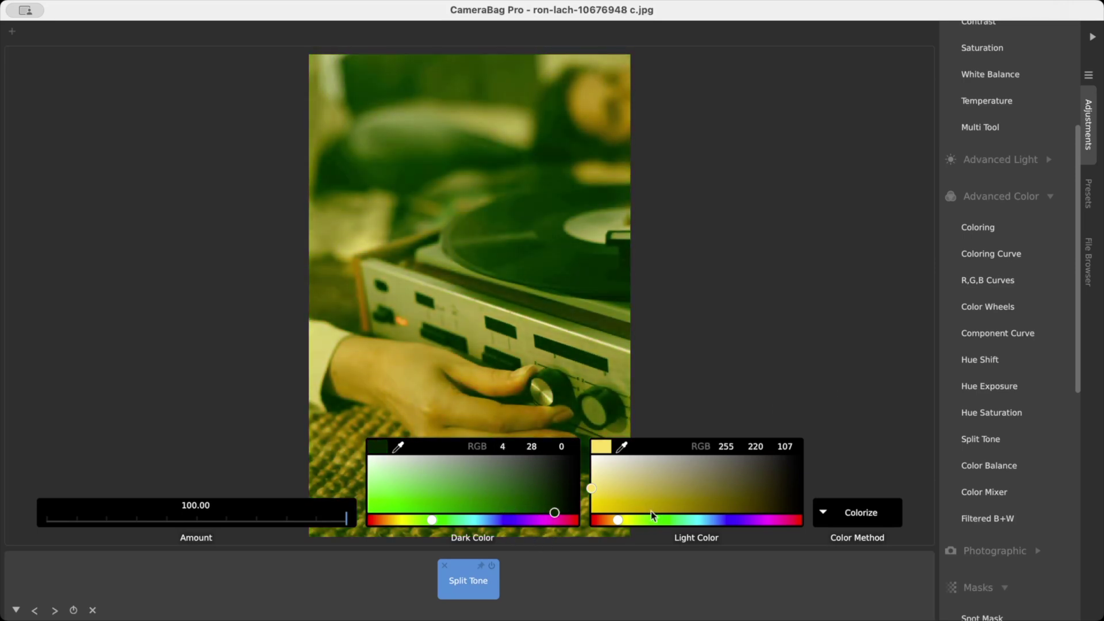
drag(652, 519, 742, 521)
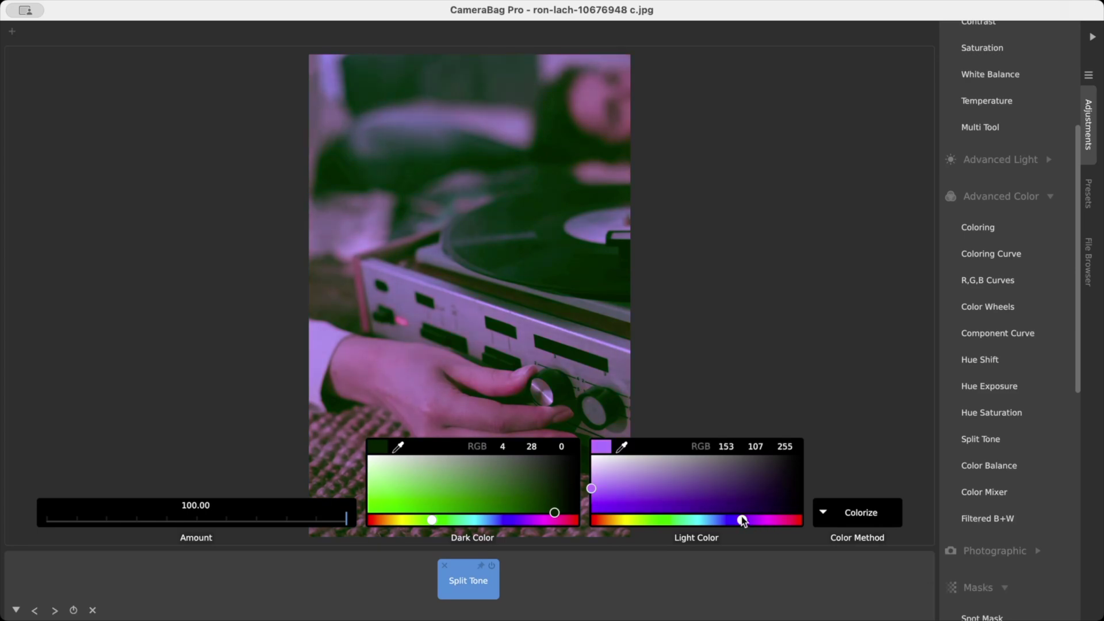
drag(672, 496, 605, 485)
- Try the Color Filter method with a deep blue dark colour and a pale lavender-blue light colour
click(851, 506)
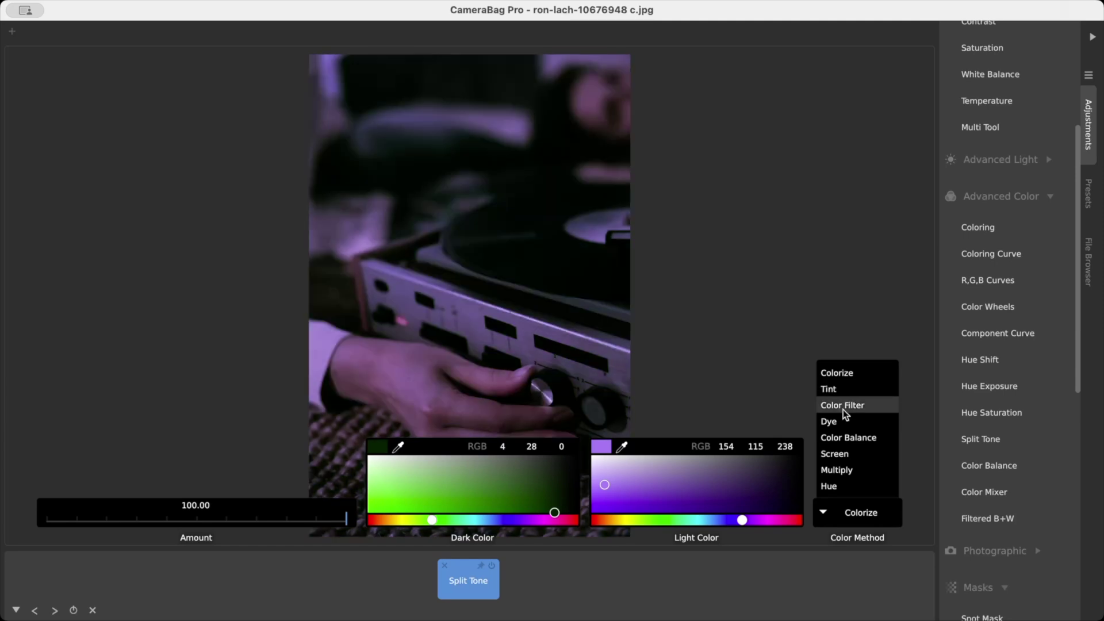
click(843, 405)
drag(493, 519, 528, 522)
drag(613, 491, 580, 475)
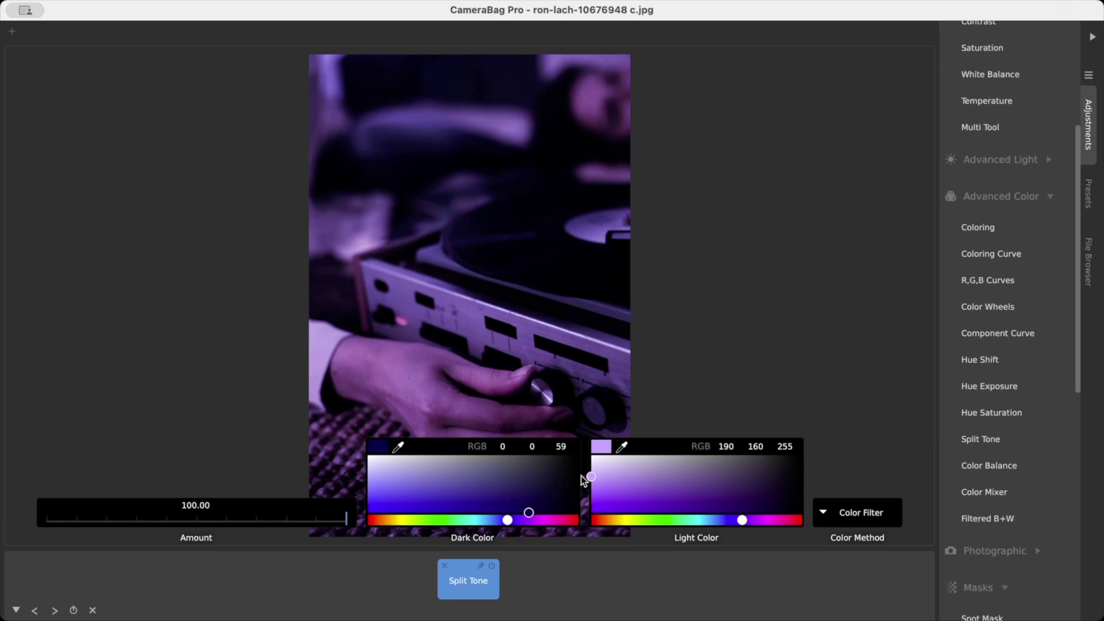
mouse_move(740, 520)
mouse_down()
mouse_move(707, 523)
mouse_move(724, 522)
mouse_up()
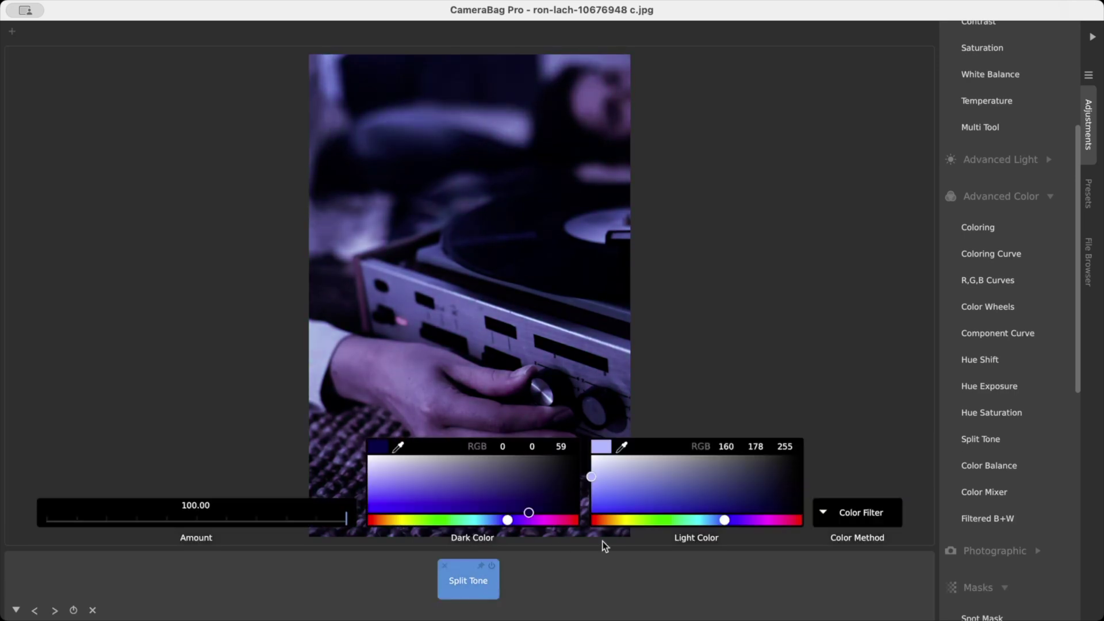
- Switch back to the Hue method, delete the Split Tone, then undo the deletion
click(861, 505)
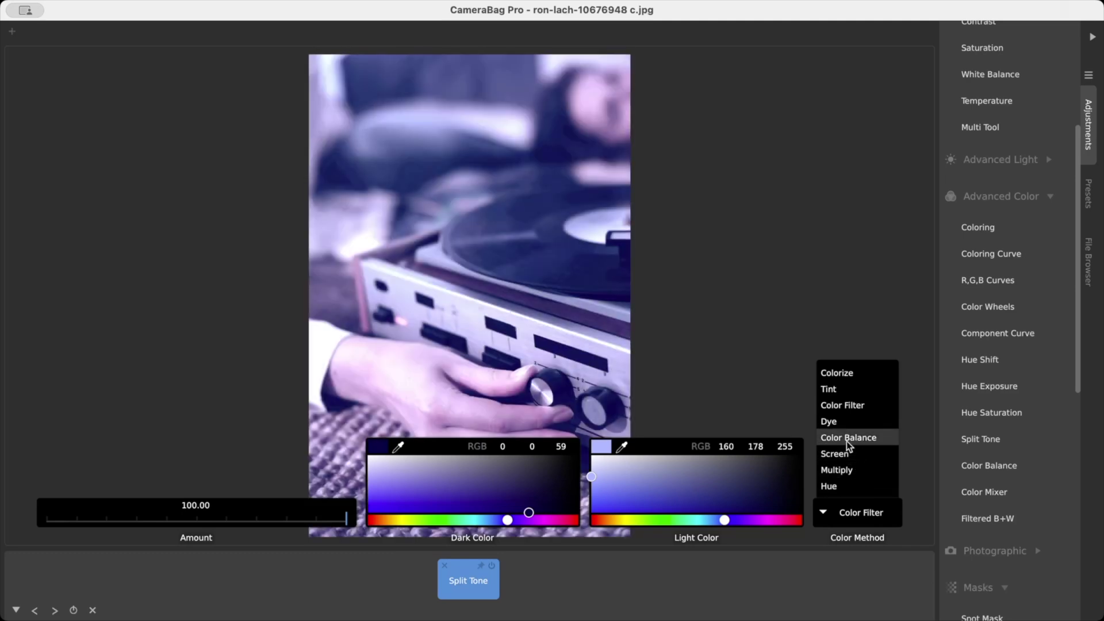
click(843, 484)
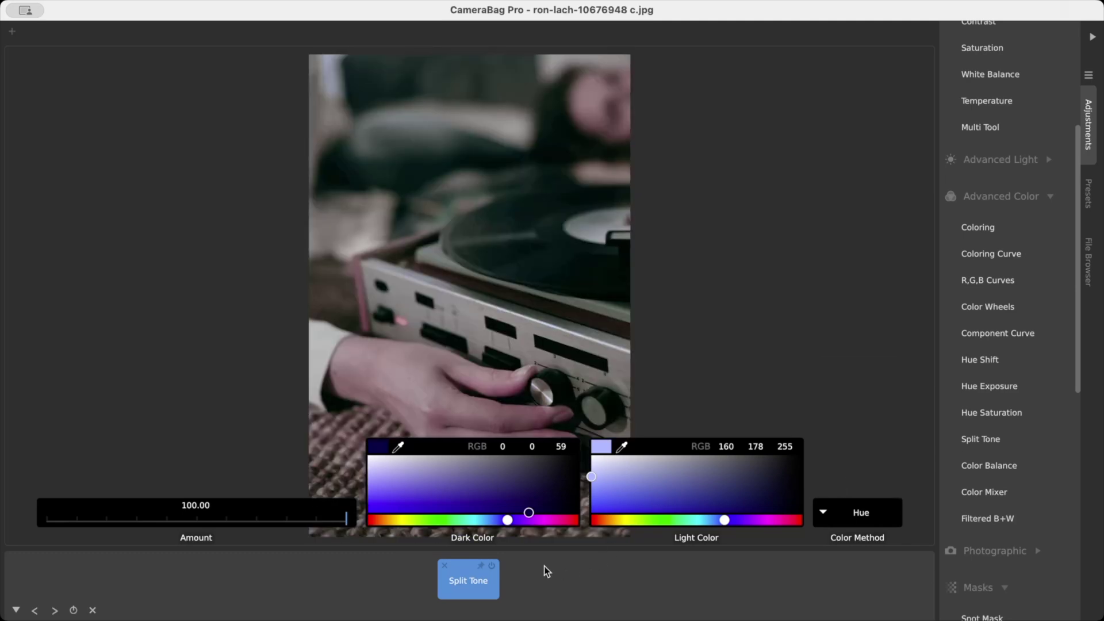
click(445, 565)
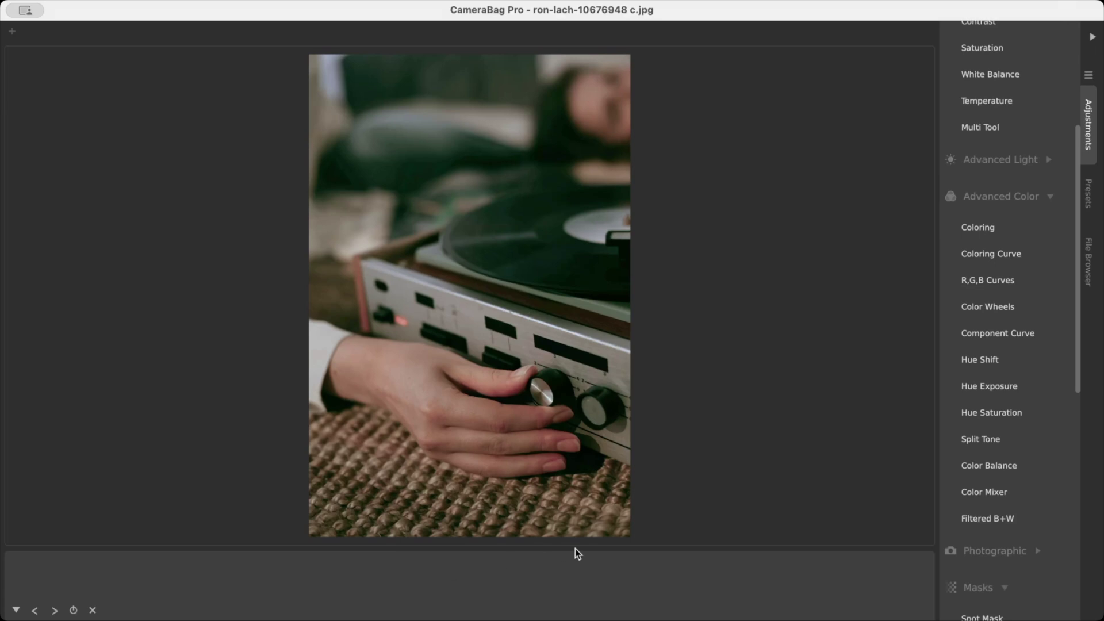
key(ctrl+z)
- Replace the restored Split Tone with a fresh default Split Tone adjustment
click(454, 581)
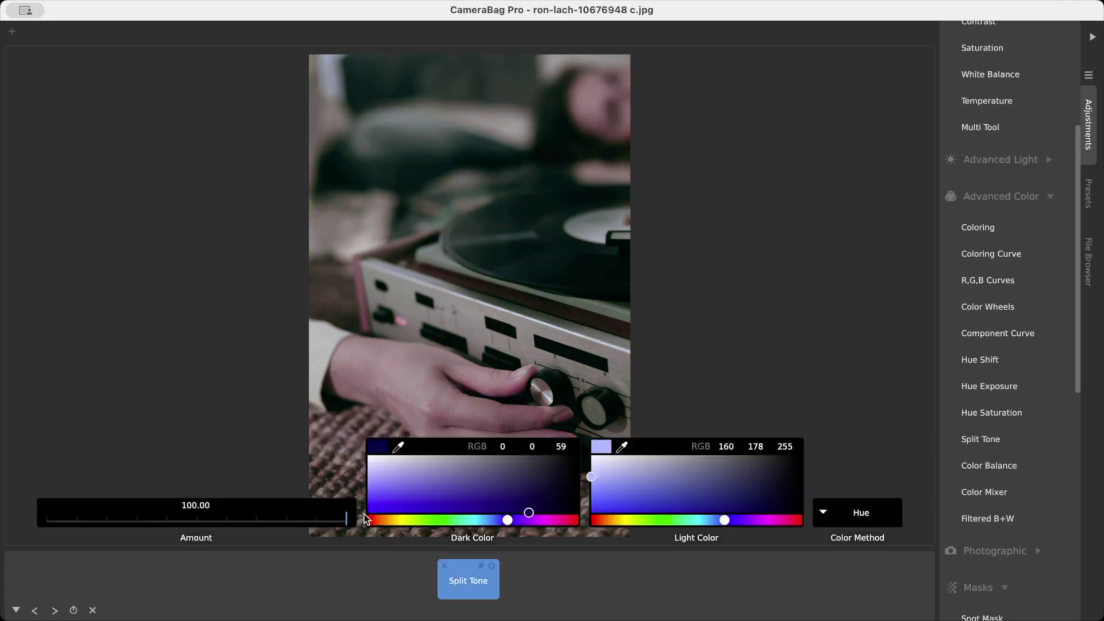
click(443, 566)
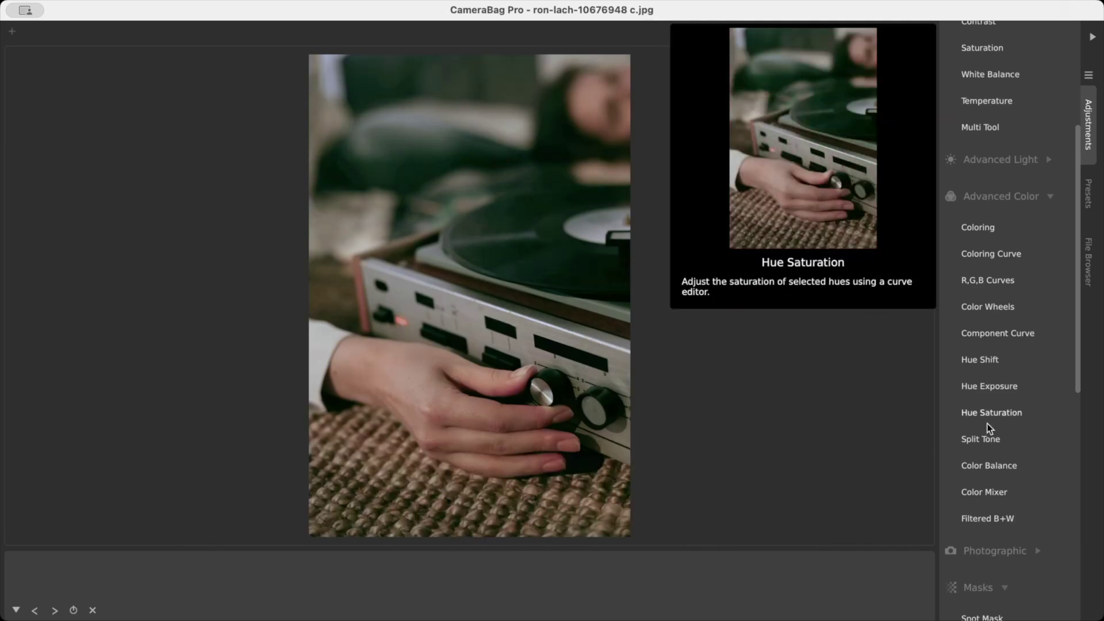
click(991, 441)
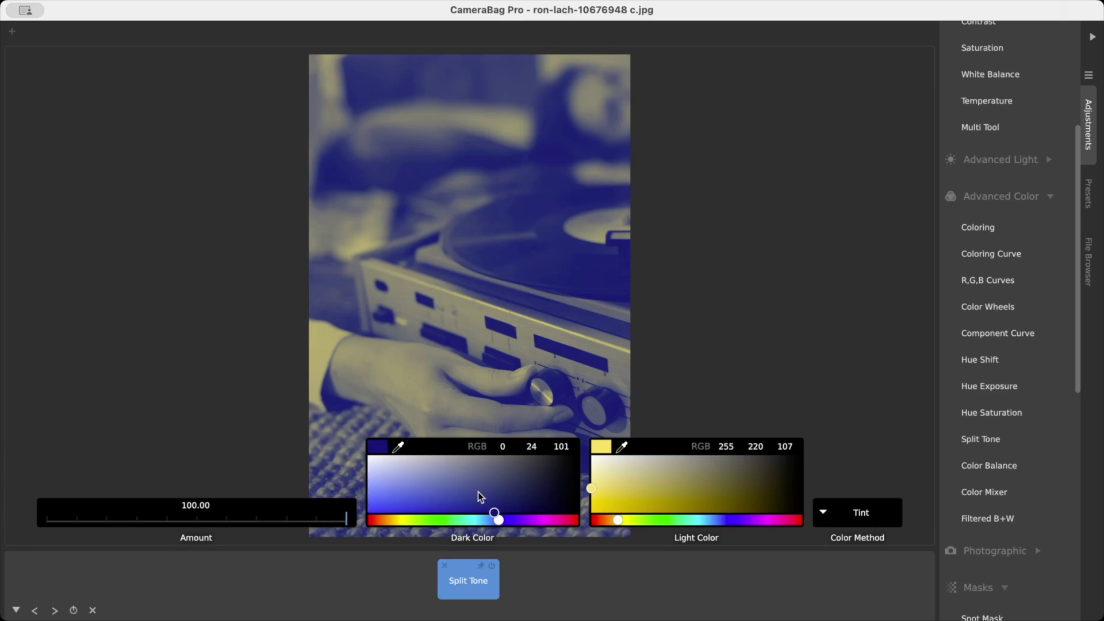
- Toggle the Split Tone tile off and on, then paste the dark blue into the light colour
click(795, 560)
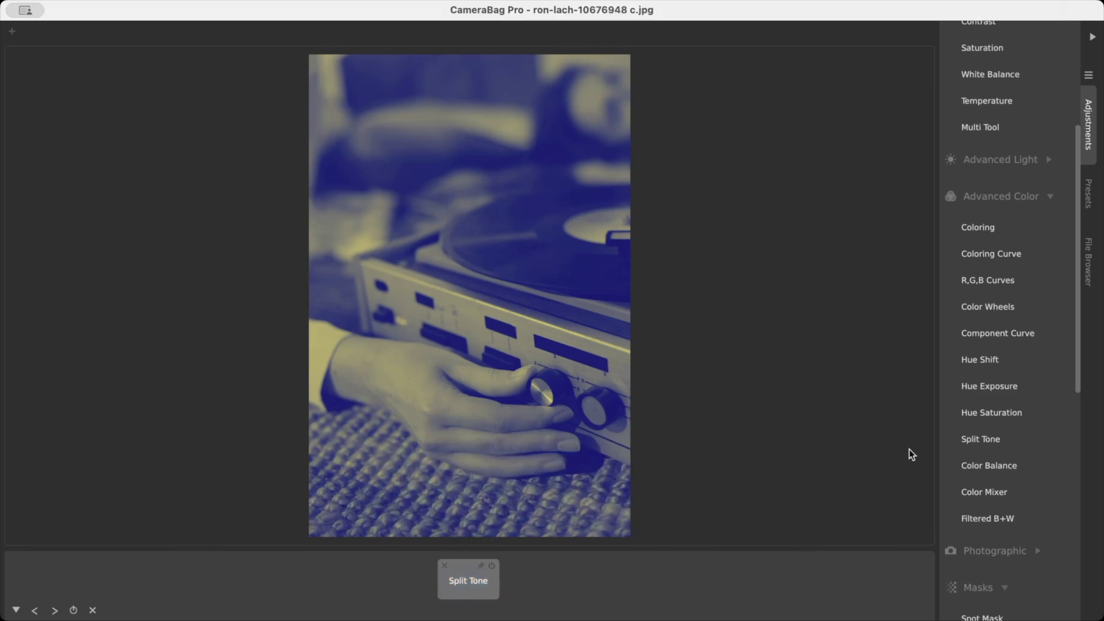
click(479, 591)
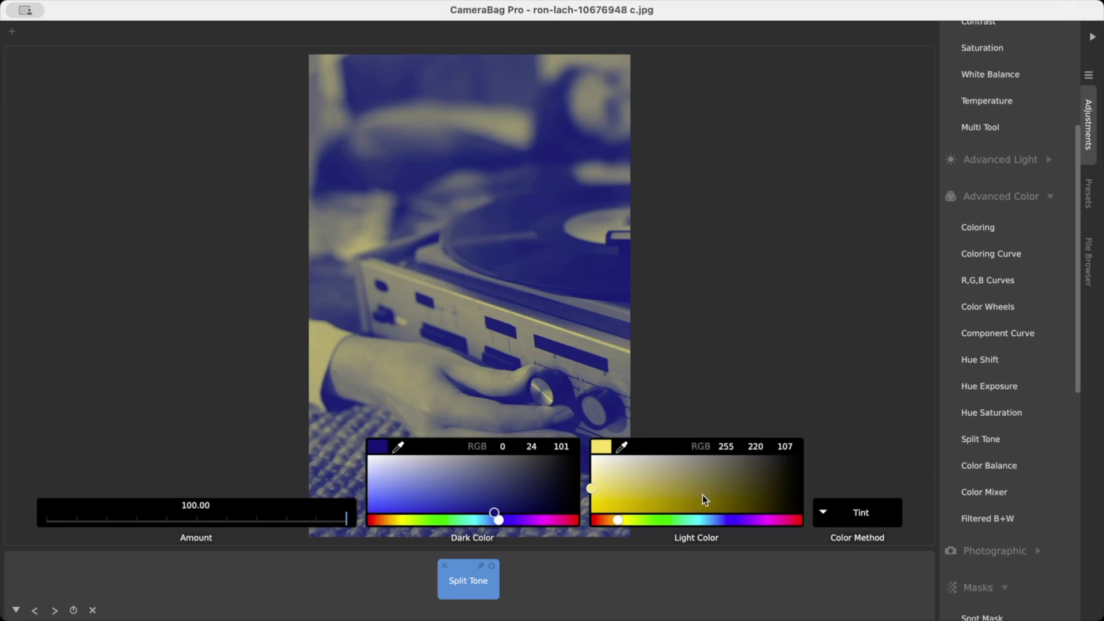
key(ctrl+z)
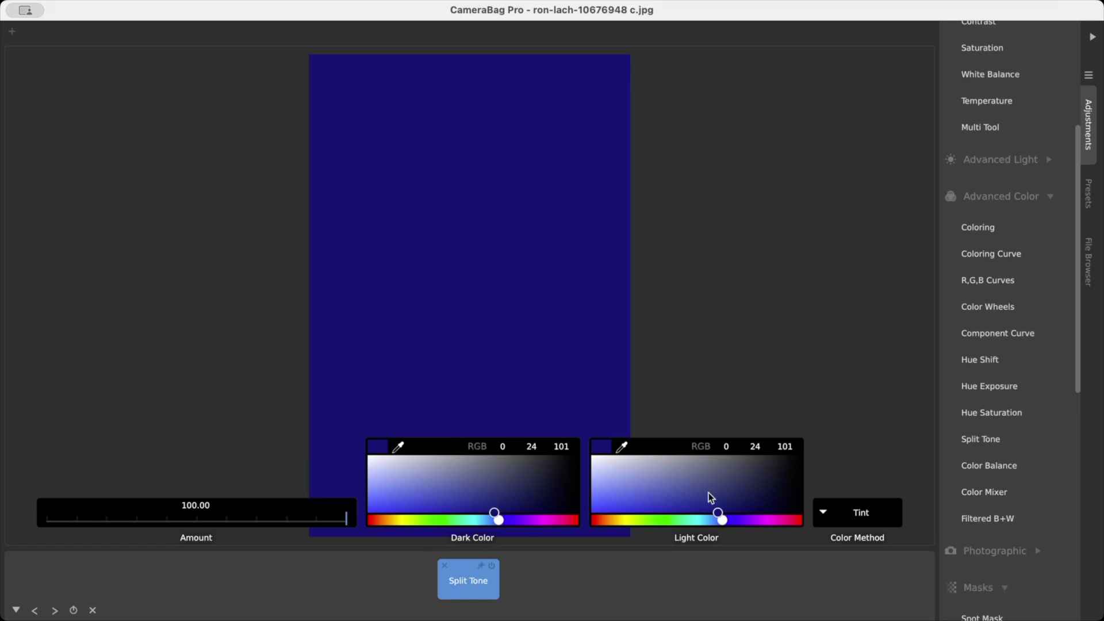
- Keep Tint and tune the colours to dark RGB 0, 14, 58 and light RGB 130, 160, 255
click(861, 512)
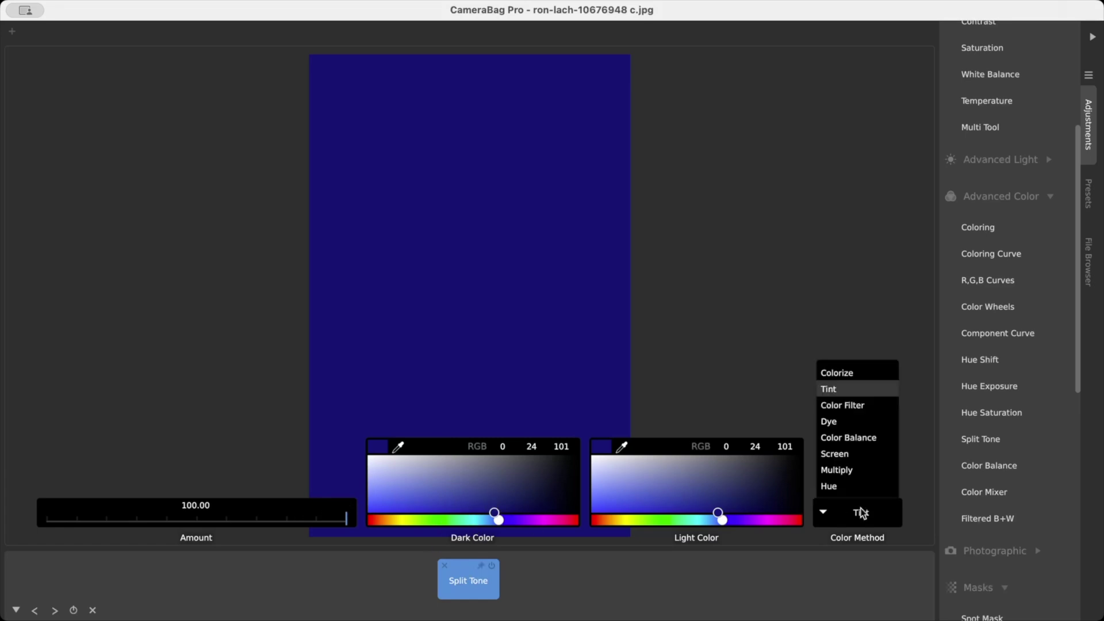
click(860, 511)
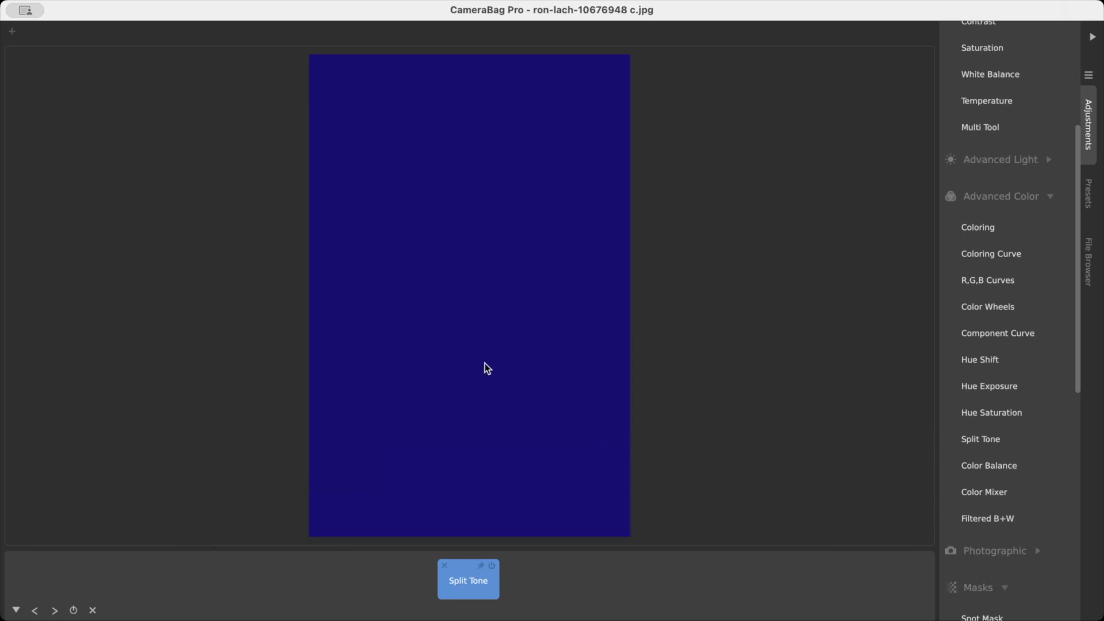
drag(508, 504, 530, 526)
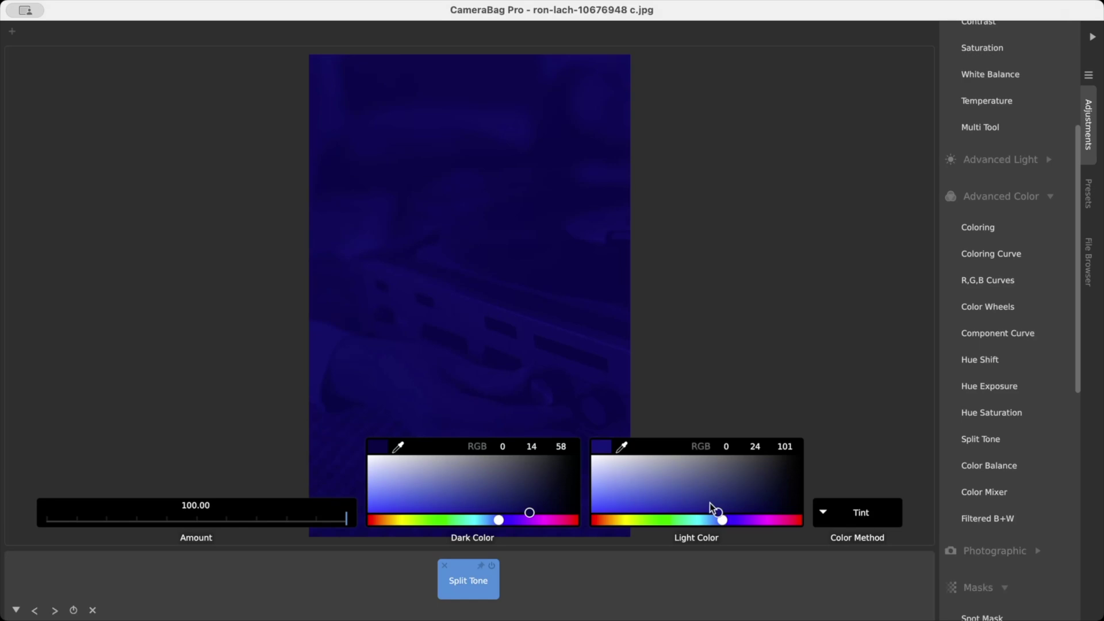
drag(713, 510, 592, 484)
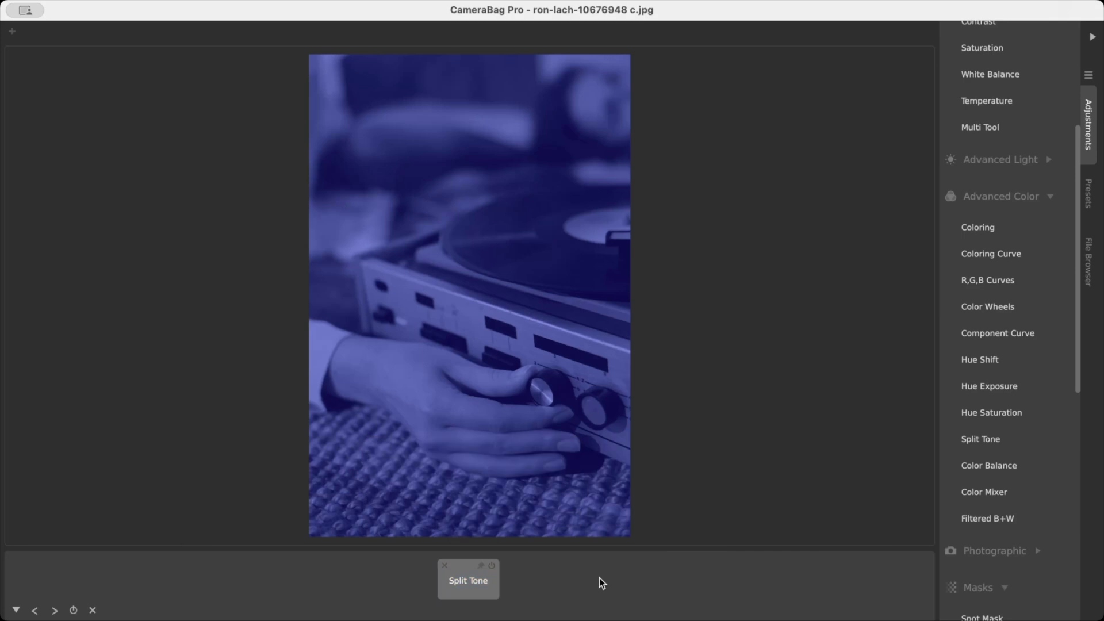
- Select the blue Split Tone tile and delete it from the adjustment chain
click(470, 587)
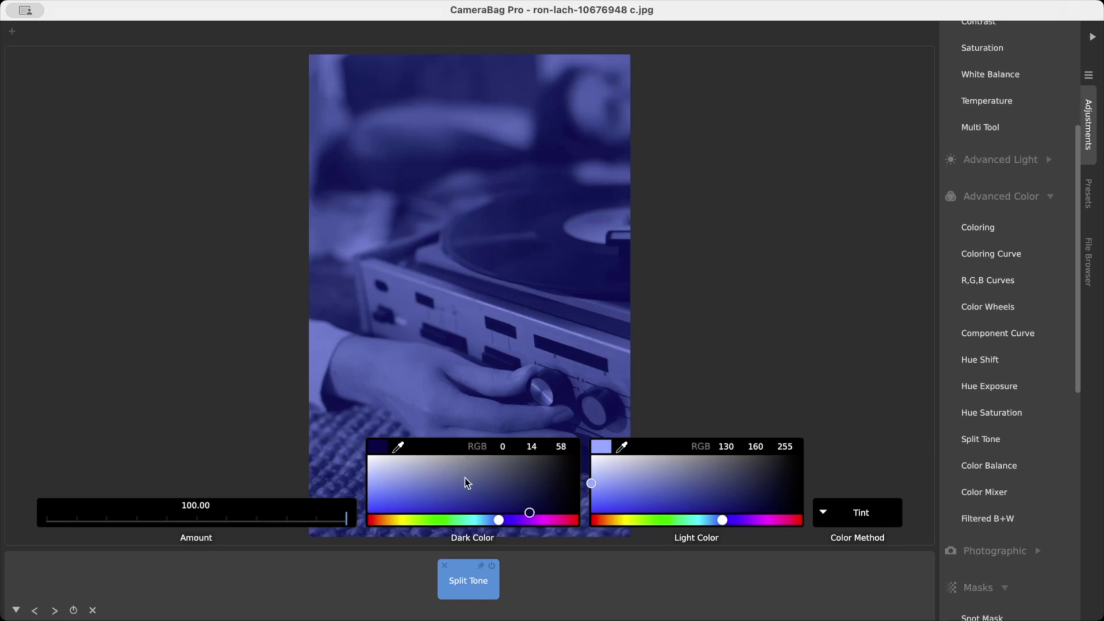
click(444, 567)
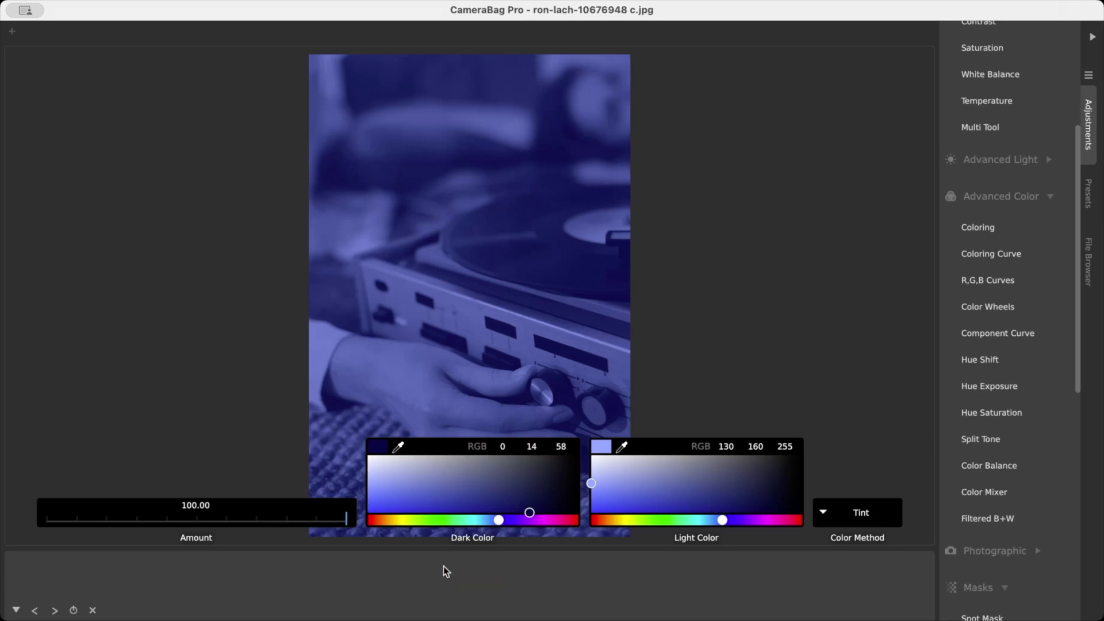